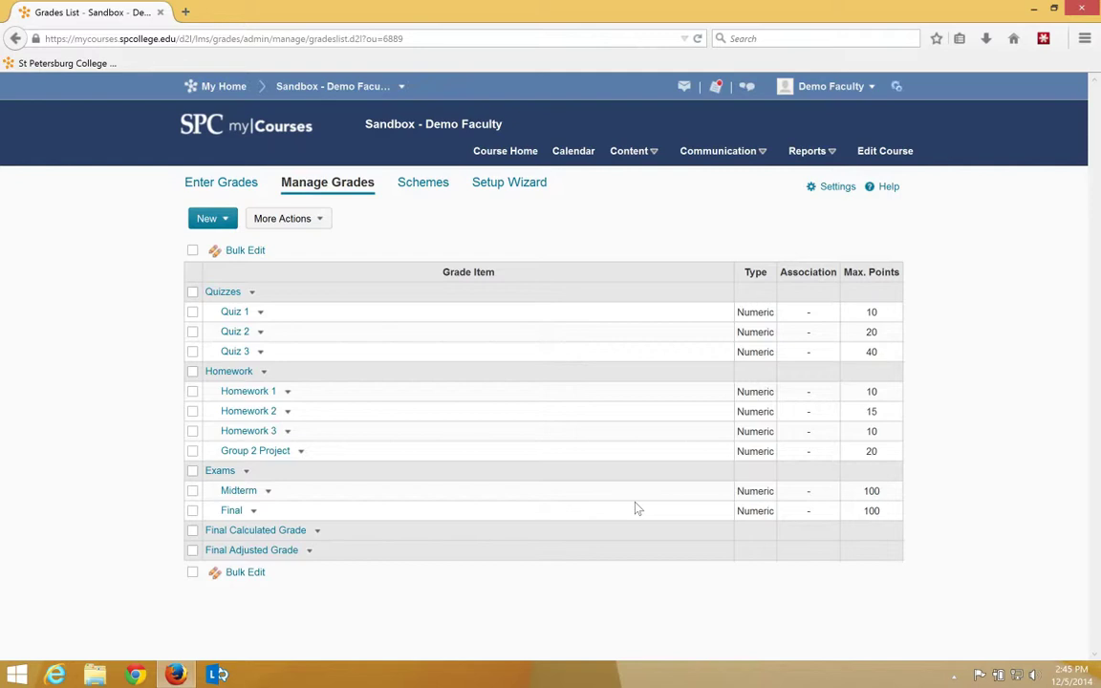
Step: From Manage Grades, bring up the gradebook's Personal Display Options settings page
left_click(837, 188)
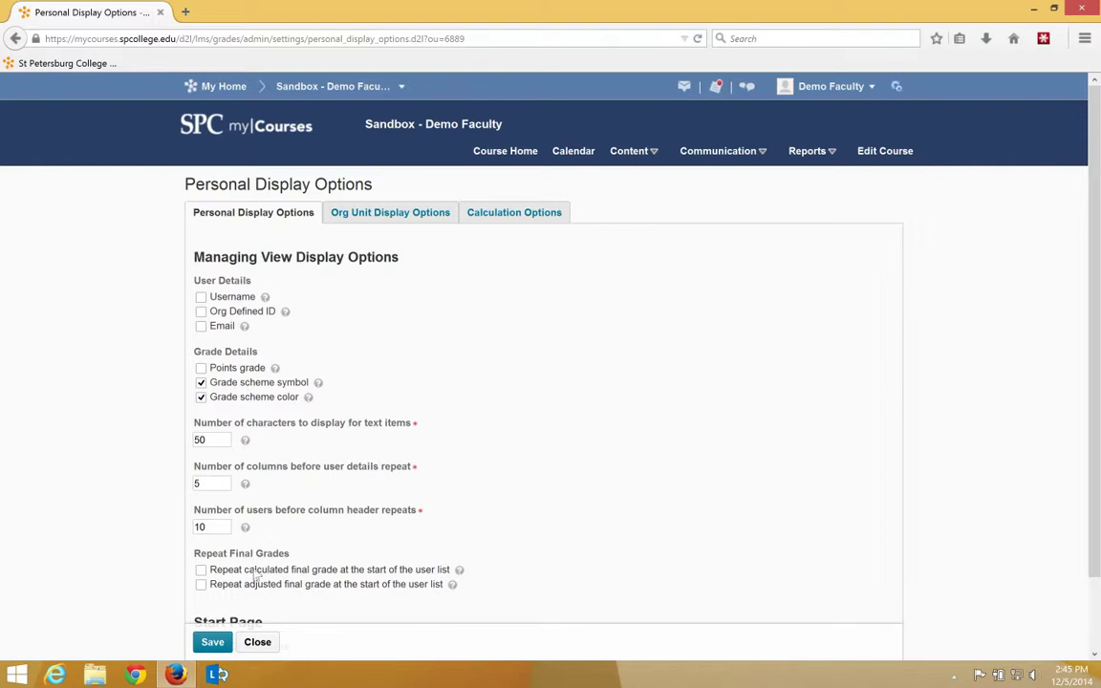
left_click(257, 643)
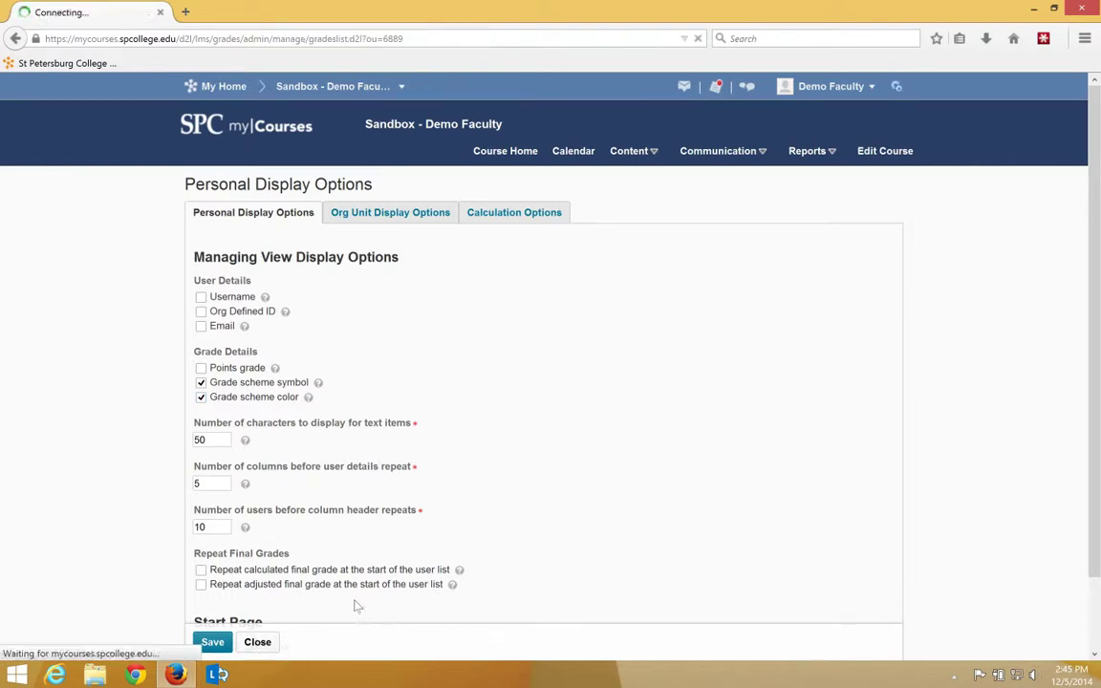
left_click(220, 184)
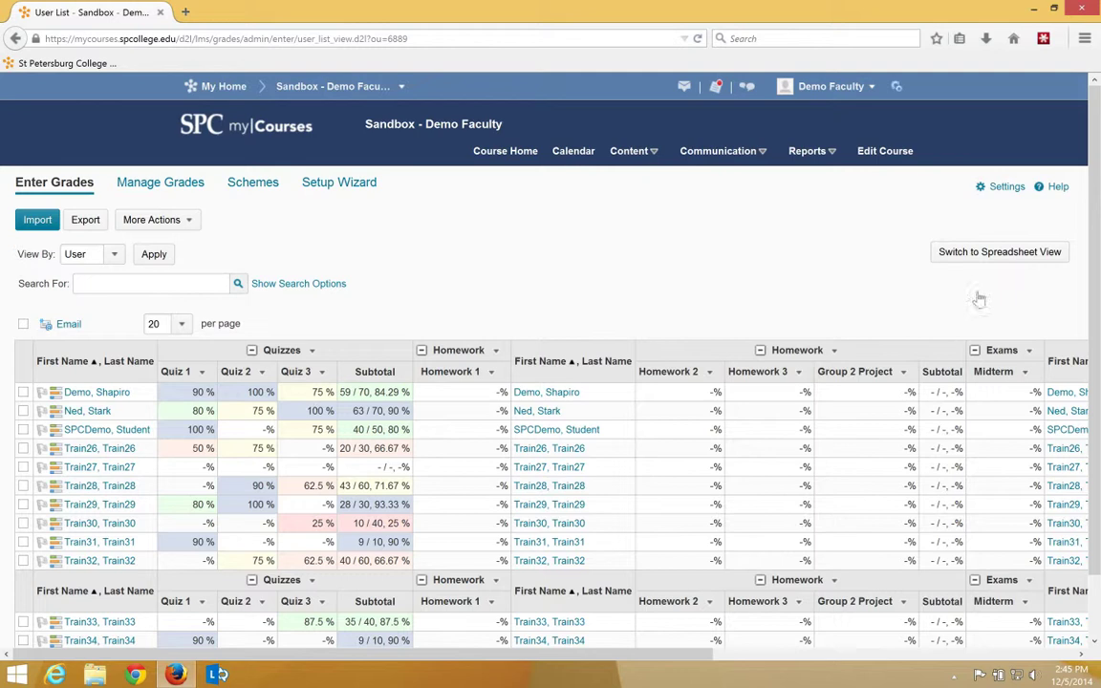
Step: Turn on Points grade and save, so Enter Grades shows scores like 9 / 10, 90 %
left_click(1003, 186)
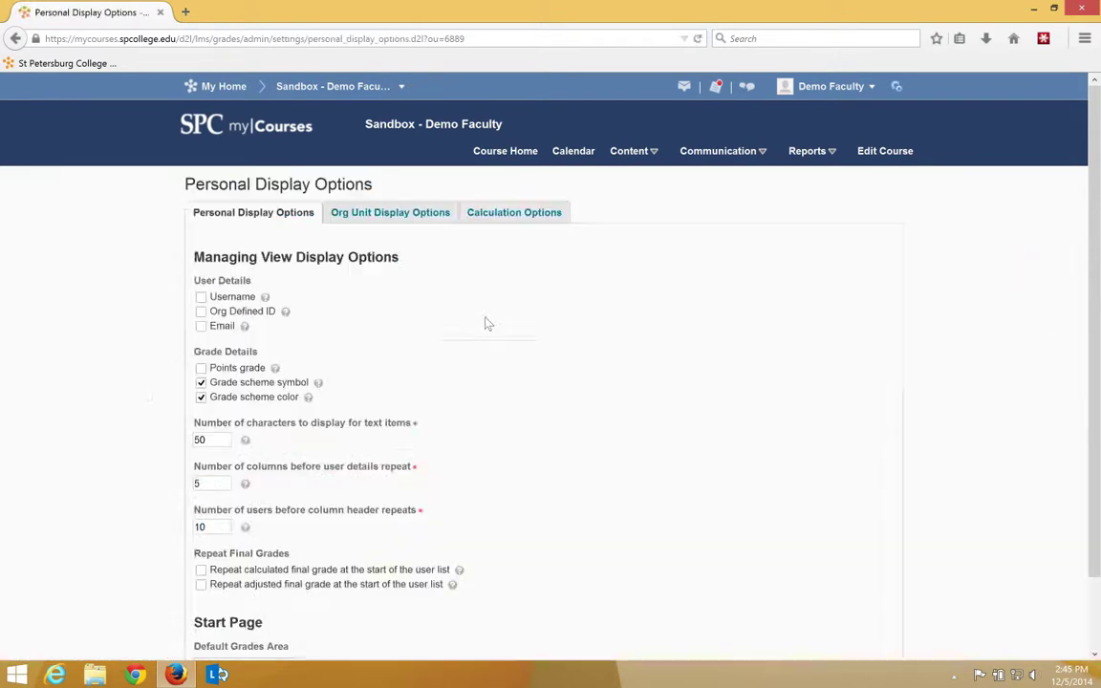
left_click(201, 369)
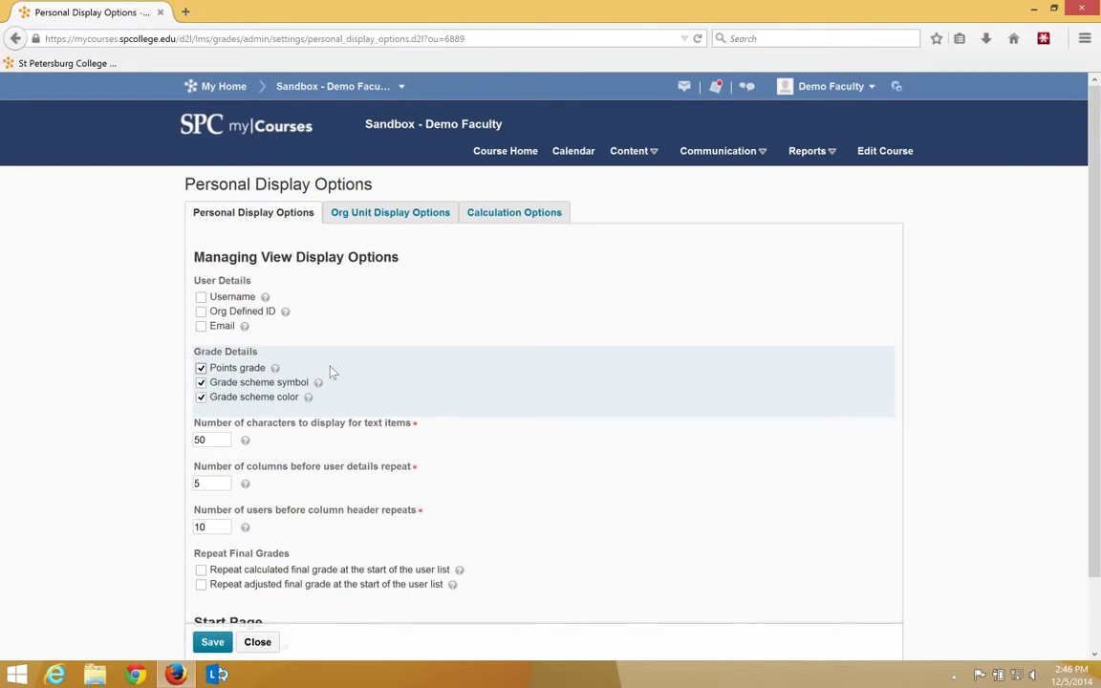
left_click(210, 642)
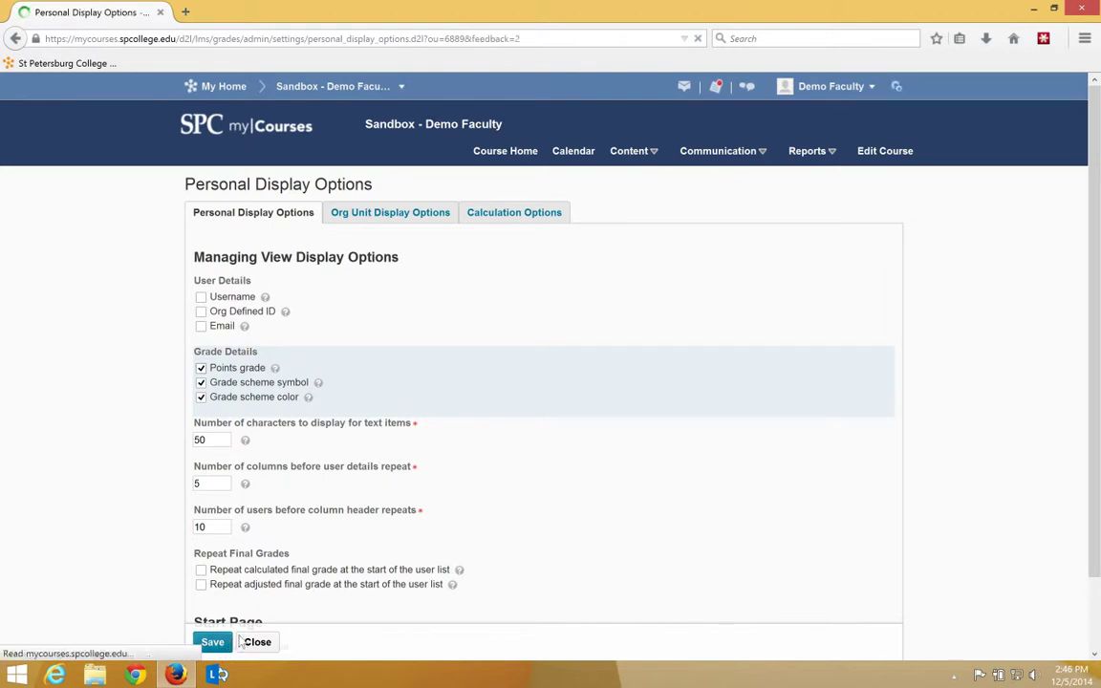
left_click(250, 642)
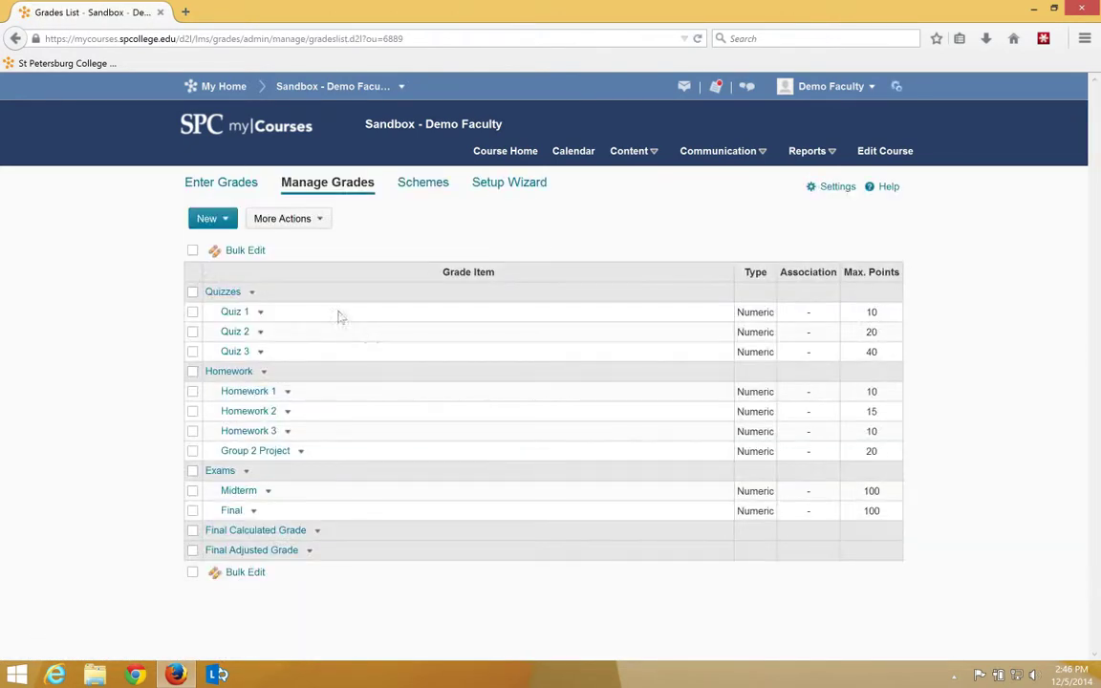
left_click(220, 183)
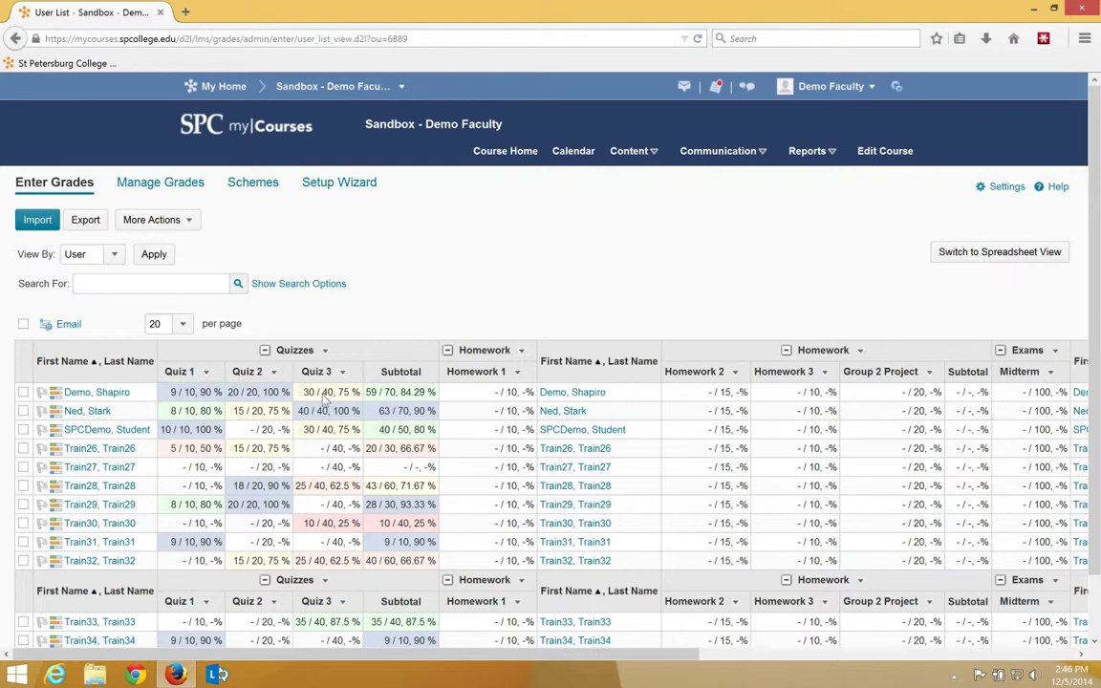
Step: Turn off grade scheme colour and symbol, save, and view Enter Grades showing only points, like 9 / 10
left_click(1006, 188)
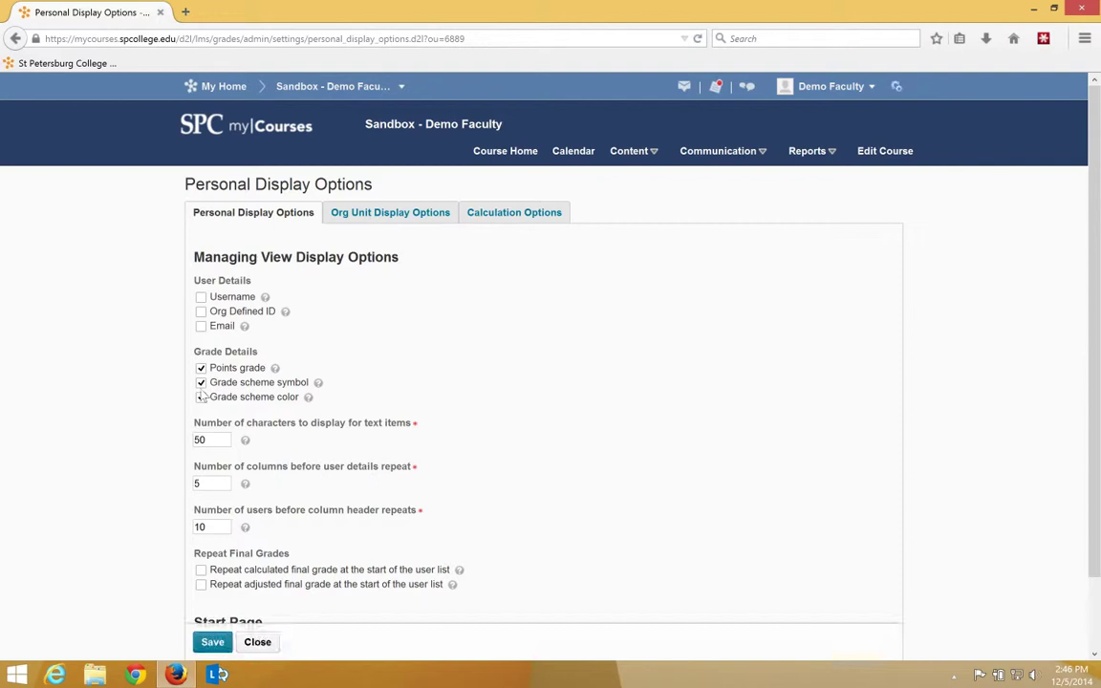
left_click(202, 398)
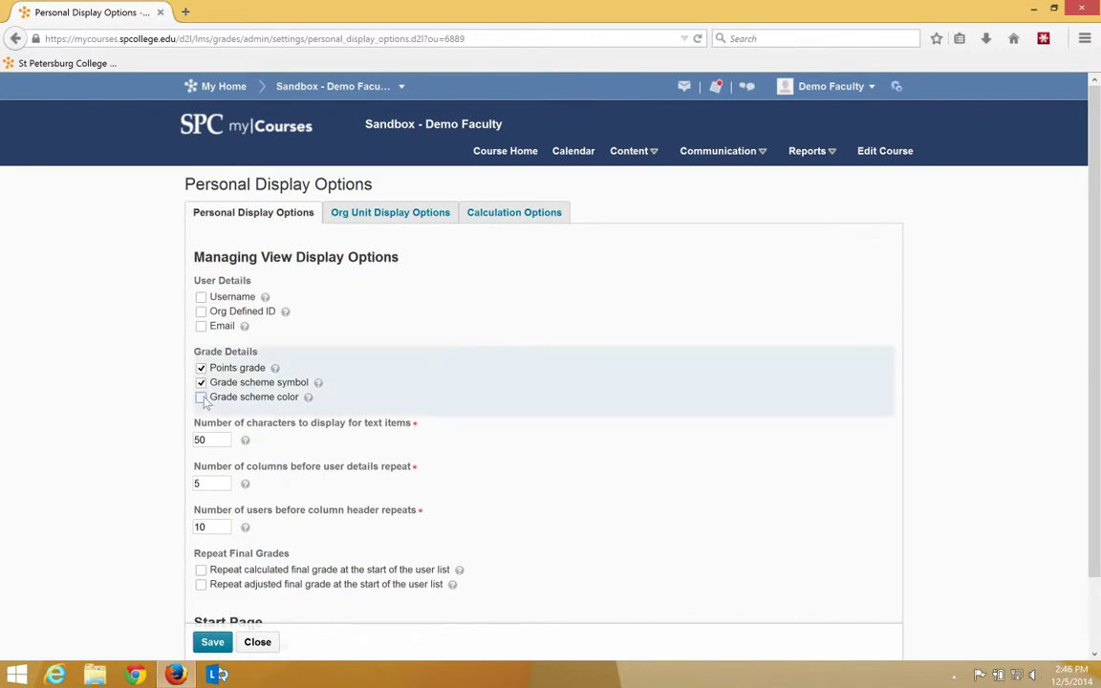
left_click(201, 383)
left_click(212, 642)
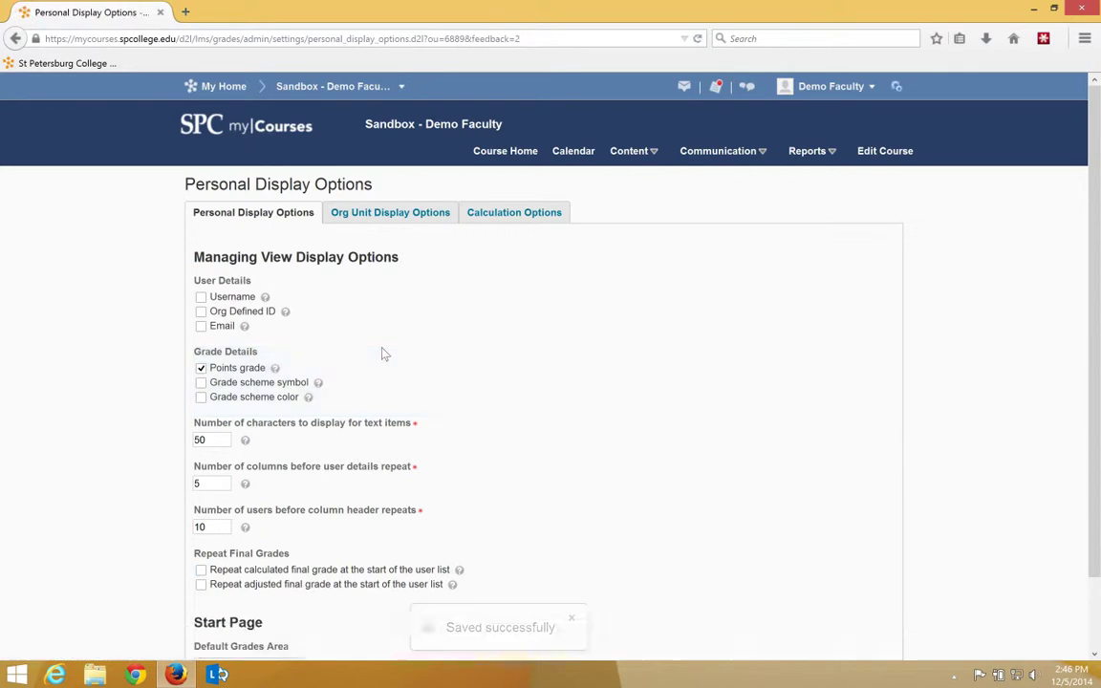
left_click(259, 642)
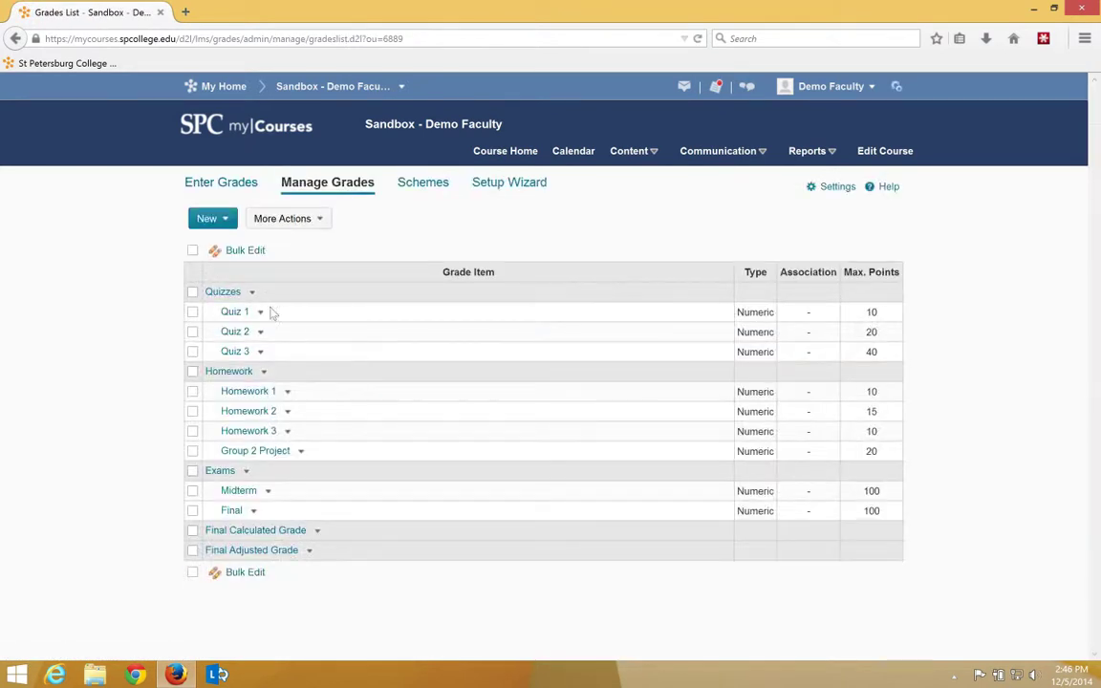
left_click(218, 183)
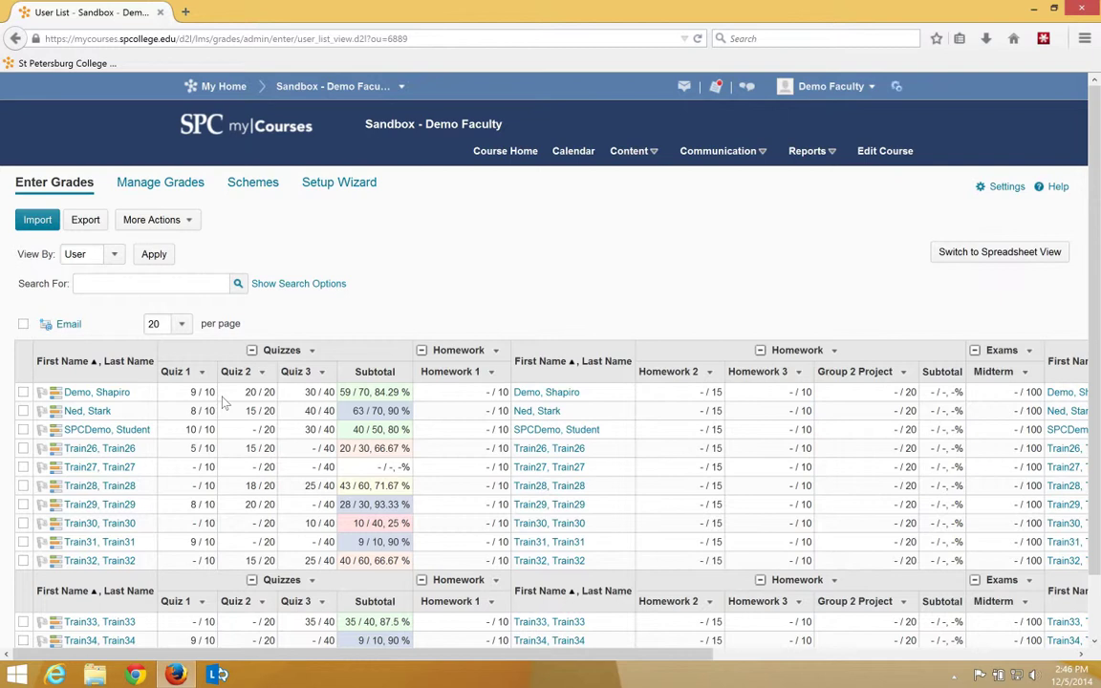
Step: Re-enable grade scheme symbol and colour, then save the changes on leaving the page
left_click(1005, 186)
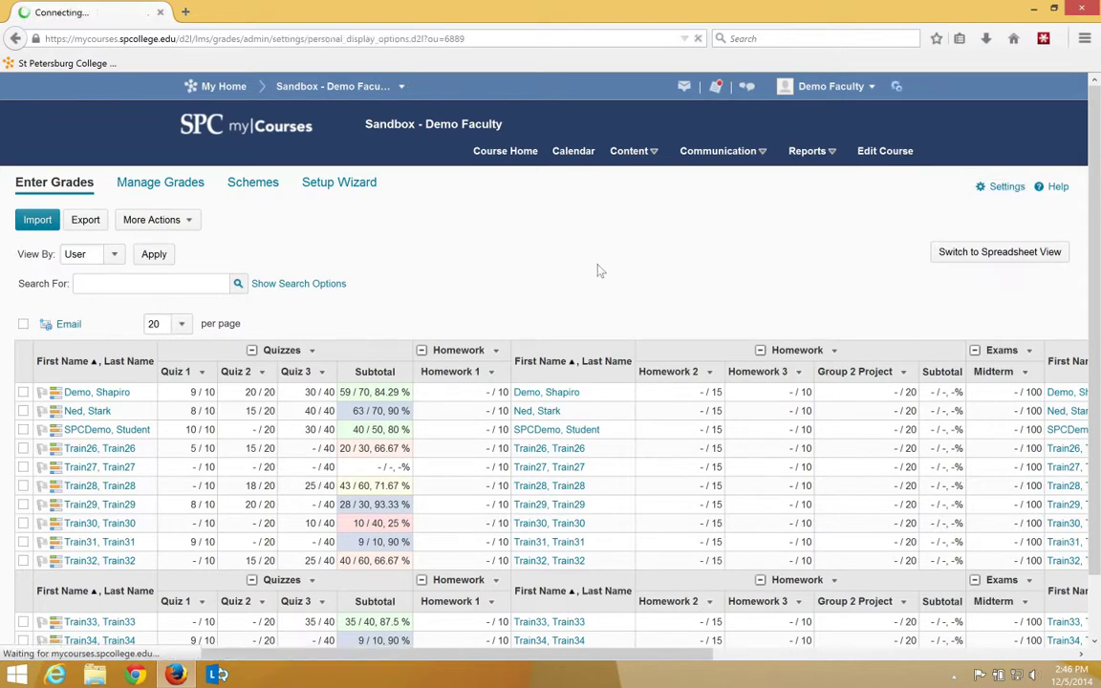
left_click(201, 382)
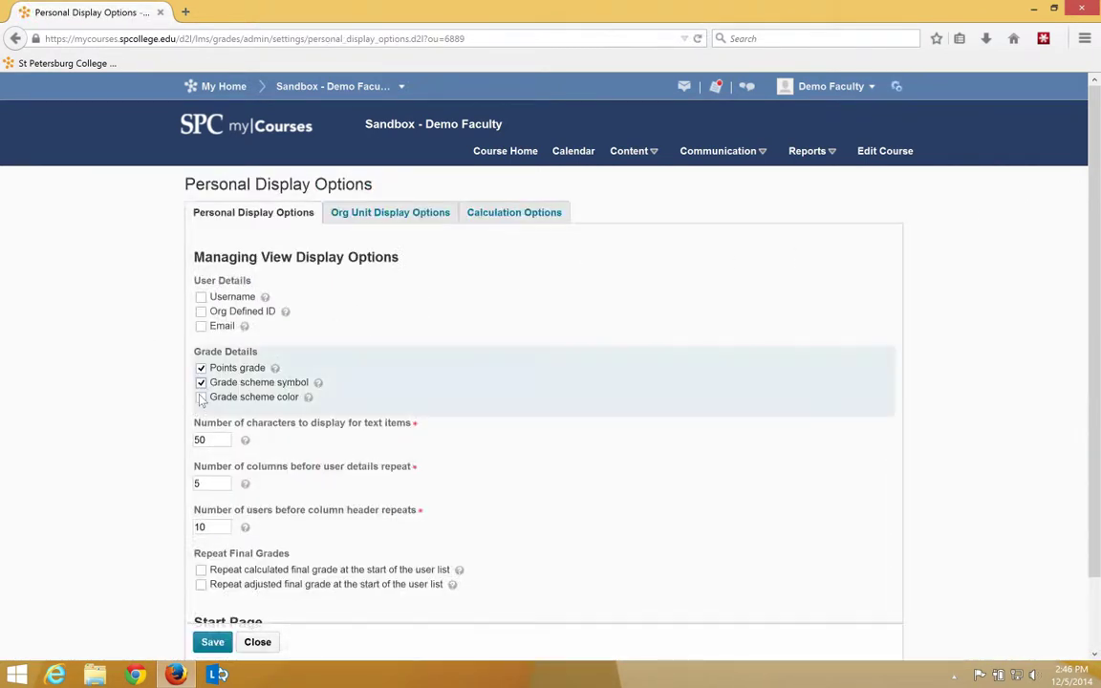
left_click(201, 396)
scroll(560, 447, "down", 2)
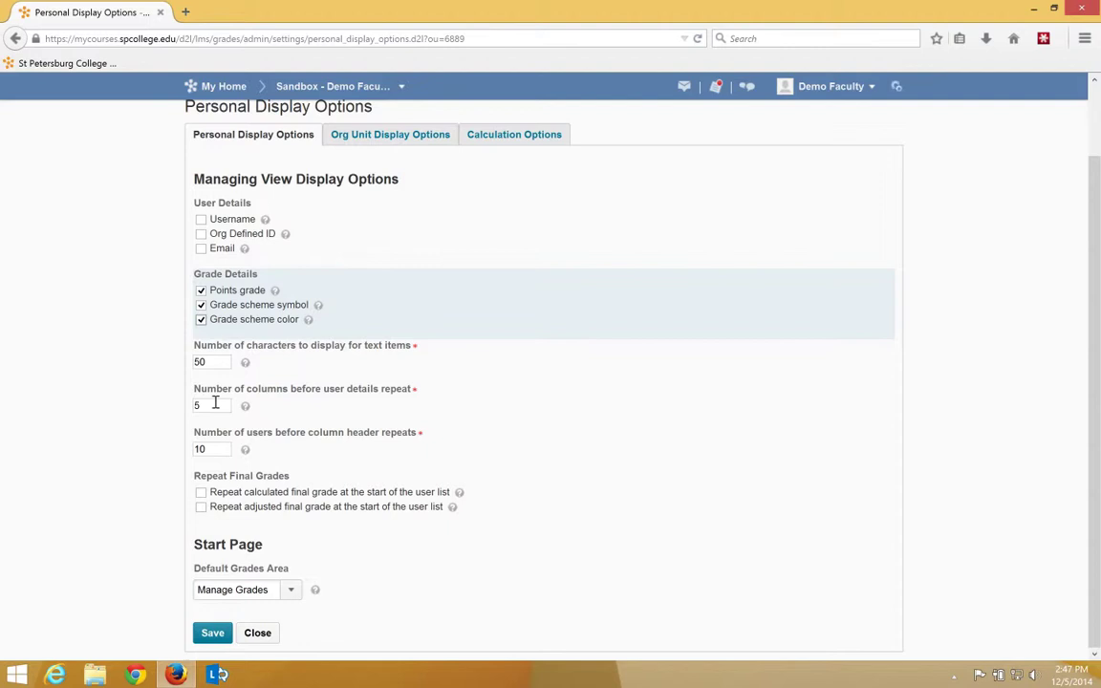
left_click(265, 637)
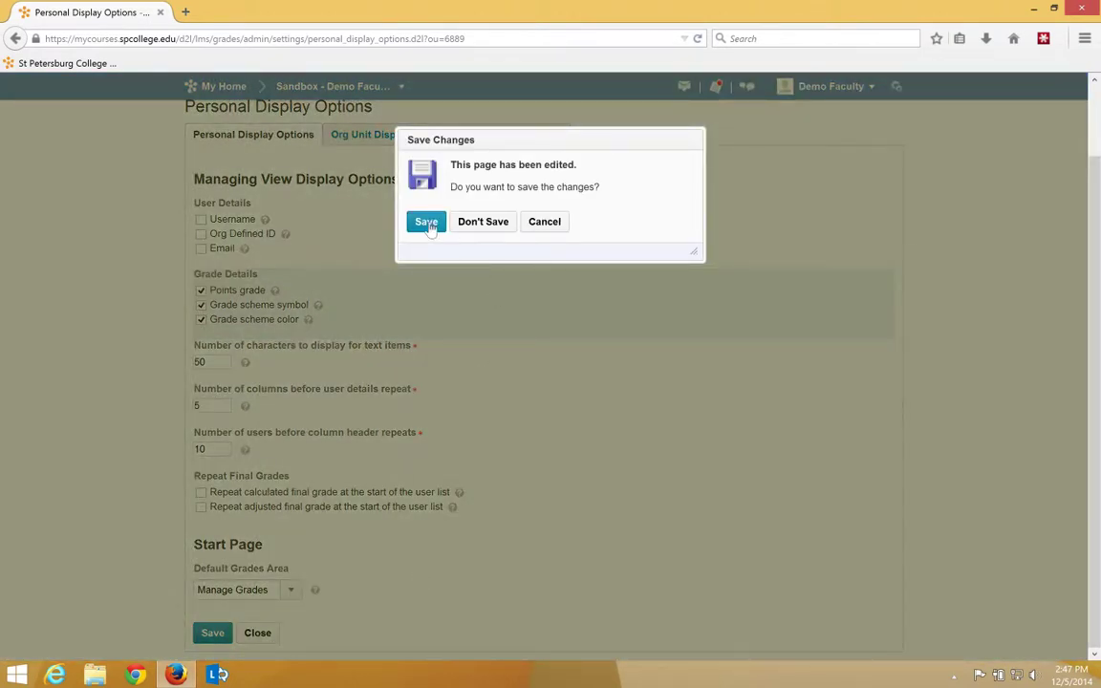
left_click(433, 220)
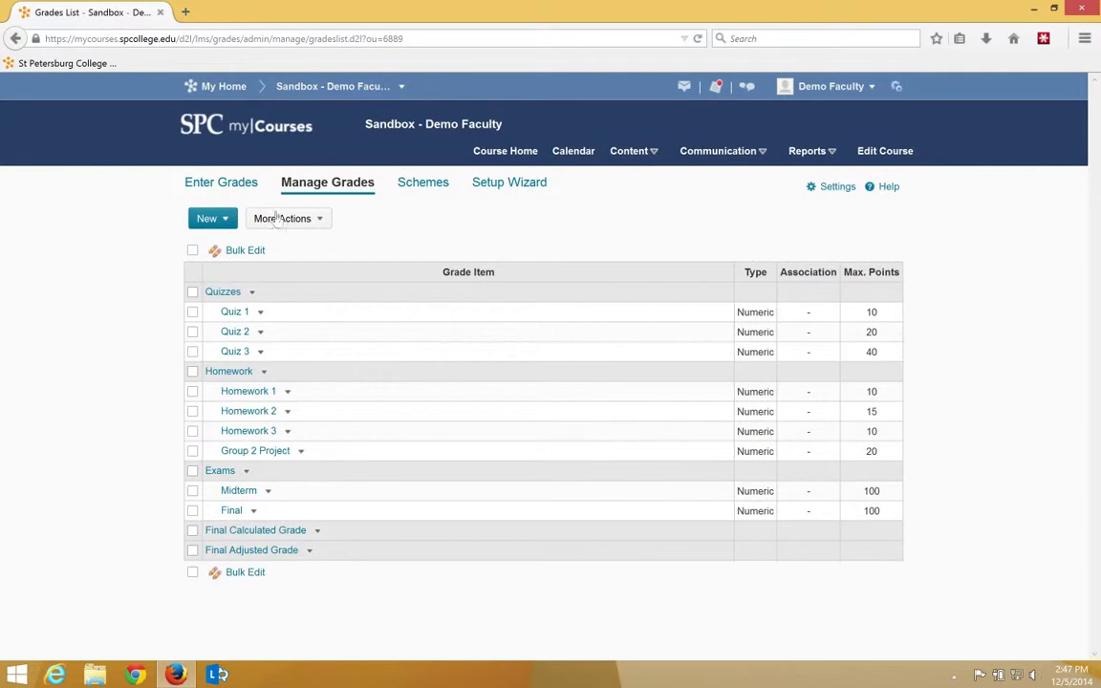
Step: Browse the Enter Grades table with points, symbols and colours, then return to Personal Display Options
left_click(246, 186)
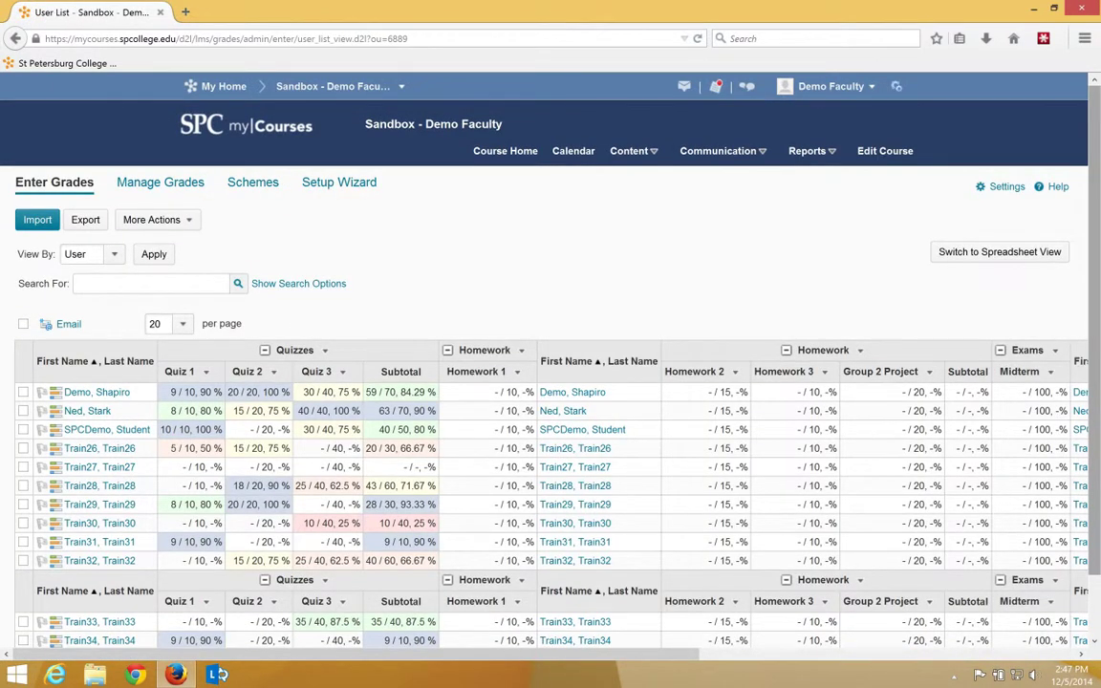
scroll(1097, 265, "down", 3)
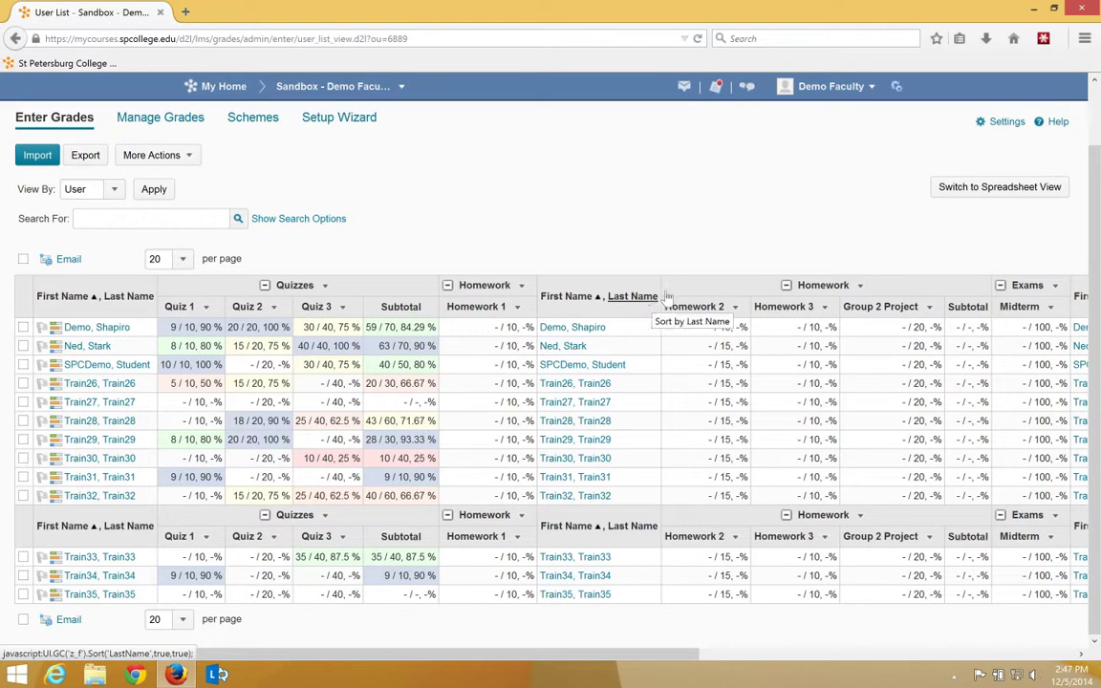
left_click(1001, 122)
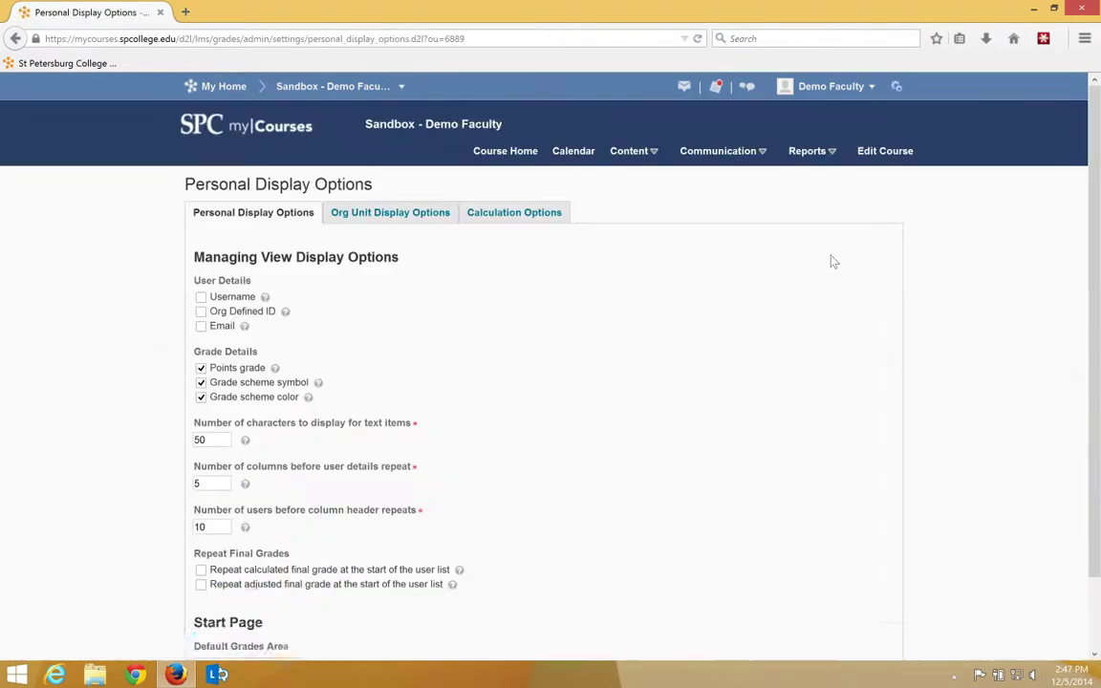
double_click(205, 483)
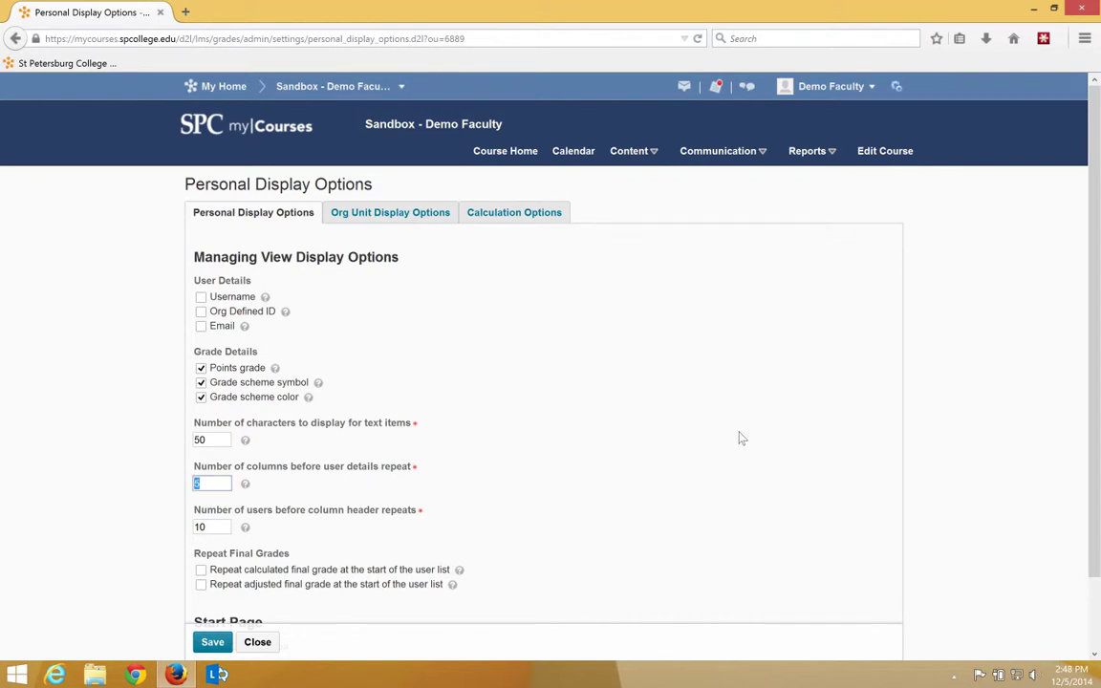
type("8")
double_click(199, 527)
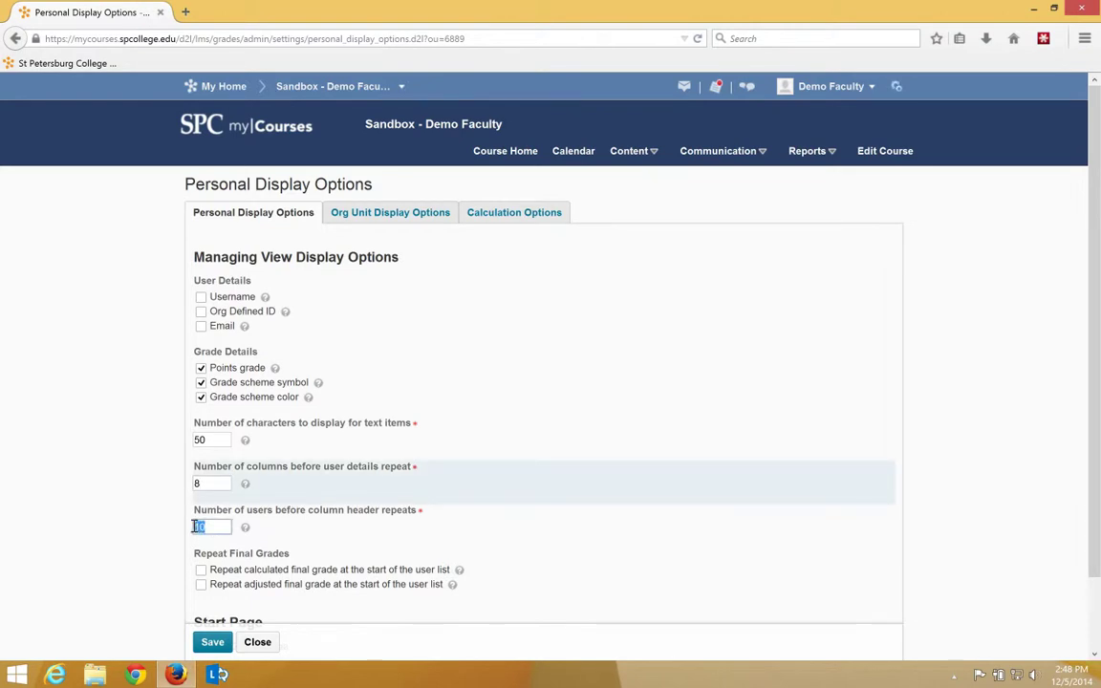
type("5")
left_click(212, 642)
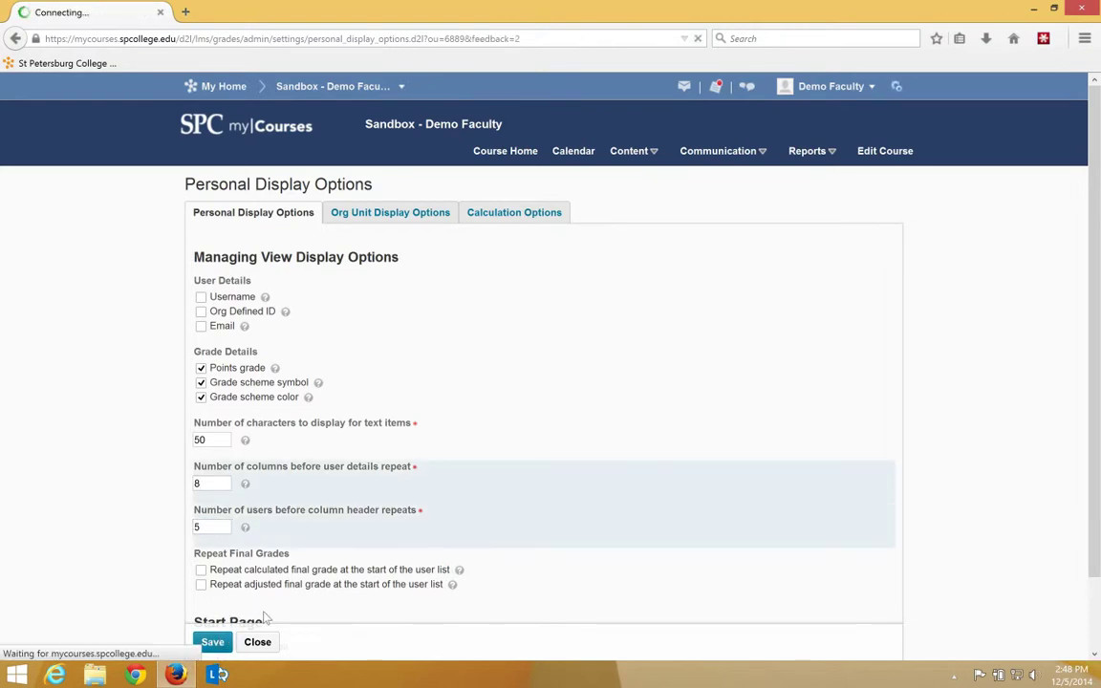
left_click(257, 641)
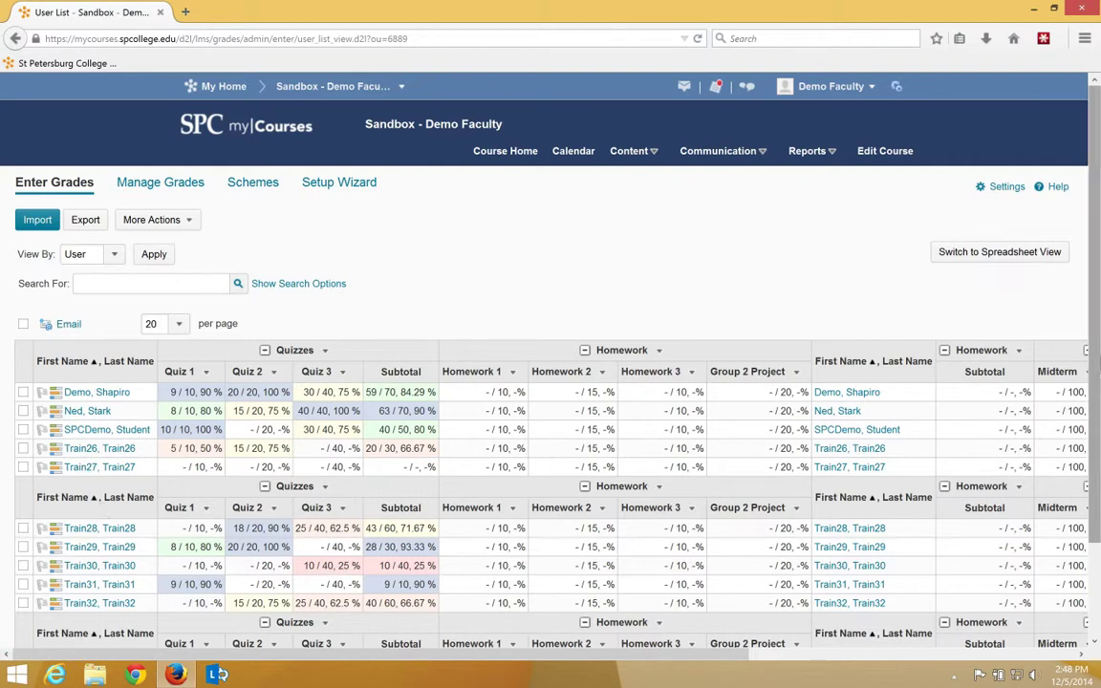
scroll(1096, 358, "down", 2)
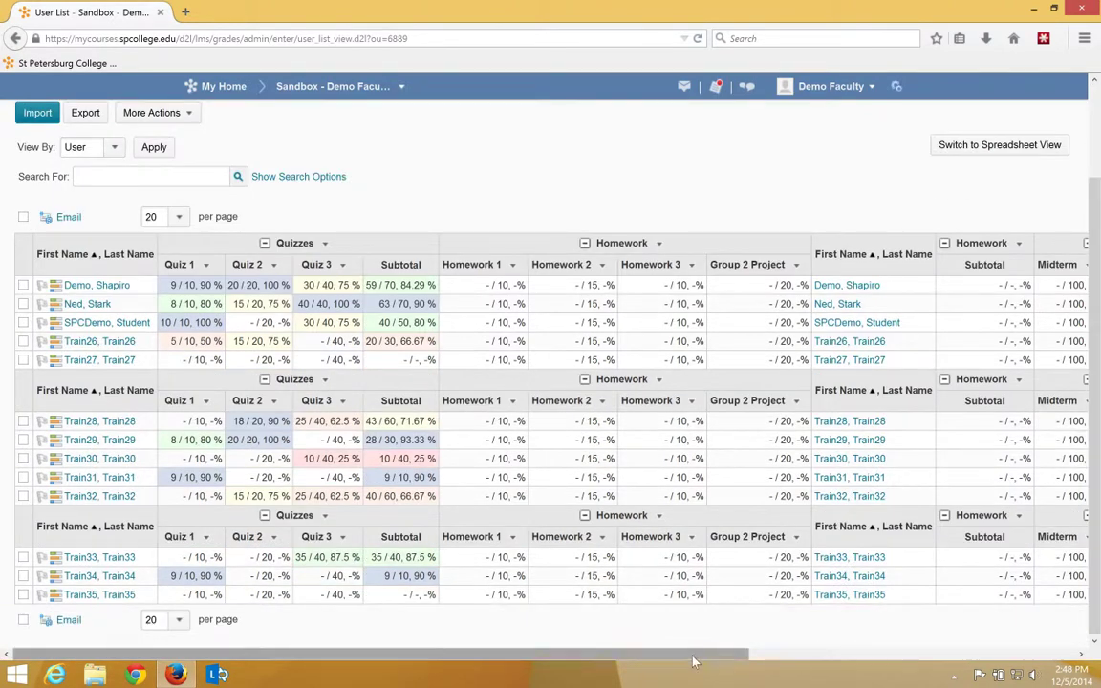
left_click_drag(696, 655, 535, 635)
left_click_drag(903, 654, 1042, 647)
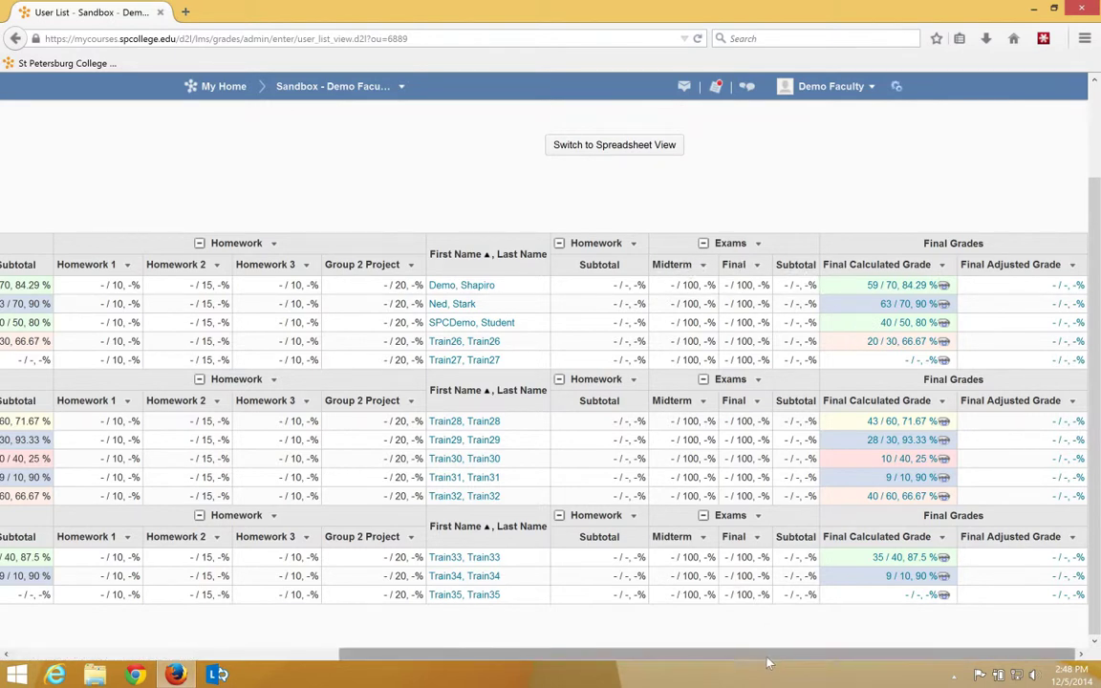
left_click_drag(765, 654, 430, 672)
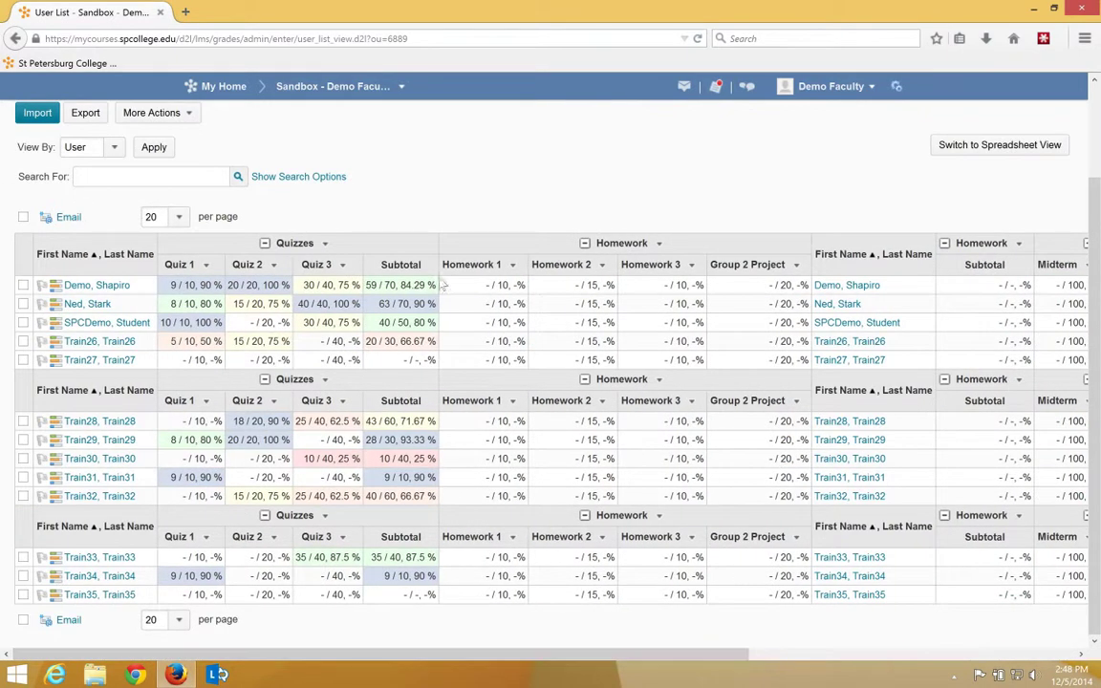
scroll(793, 143, "up", 2)
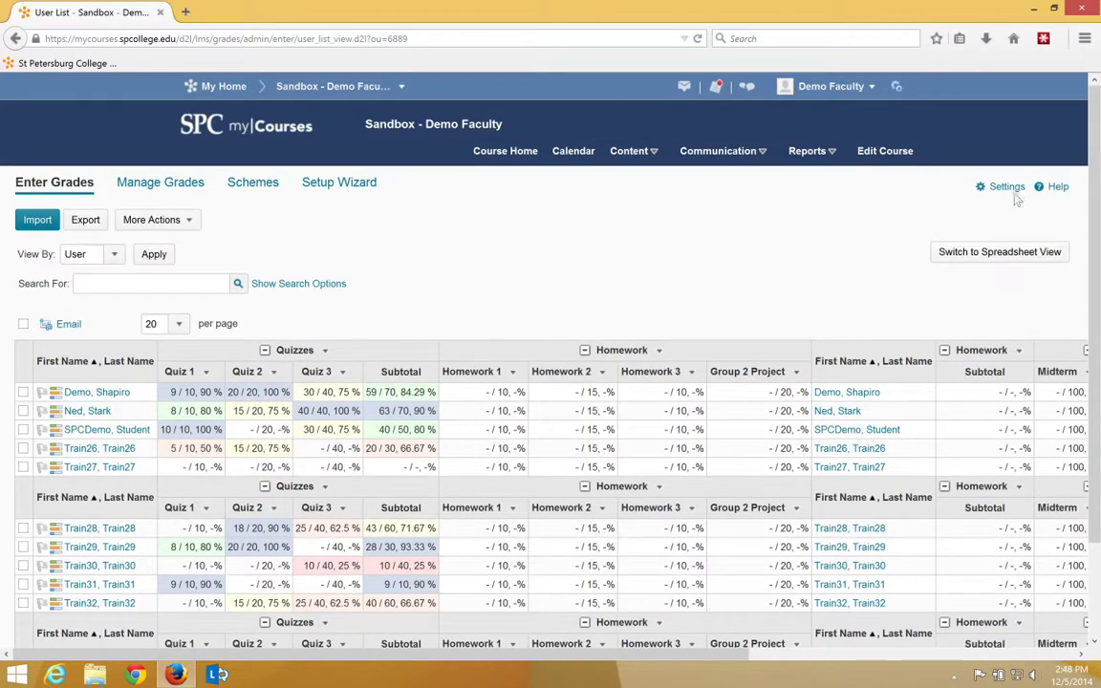
left_click(1006, 187)
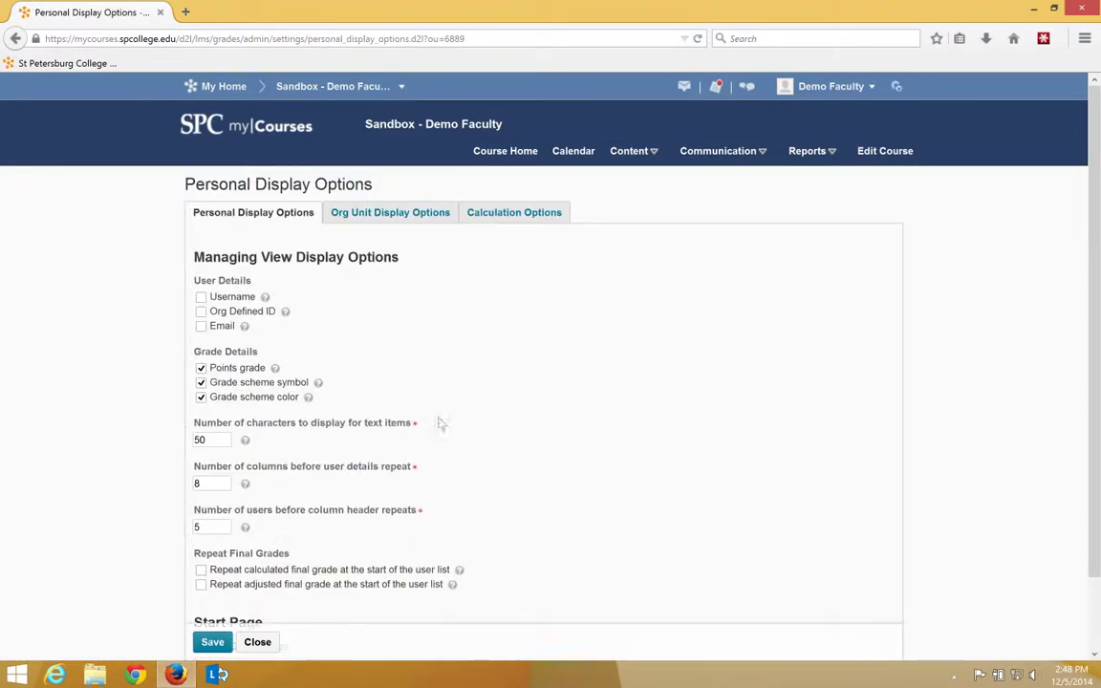
scroll(487, 434, "down", 1)
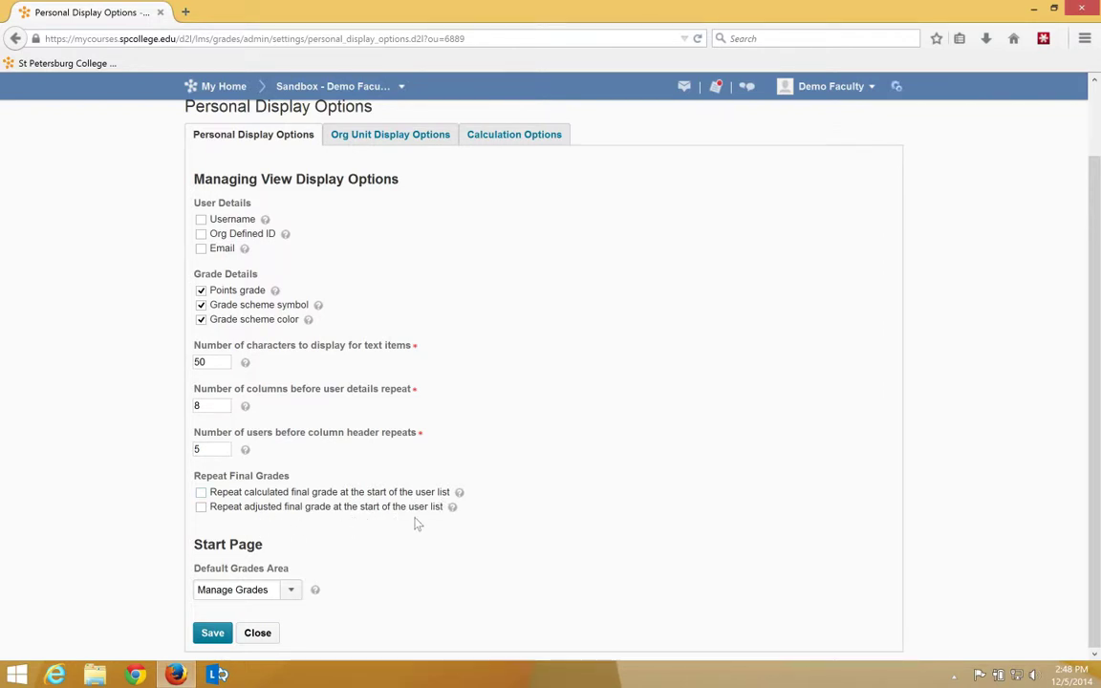
left_click(257, 638)
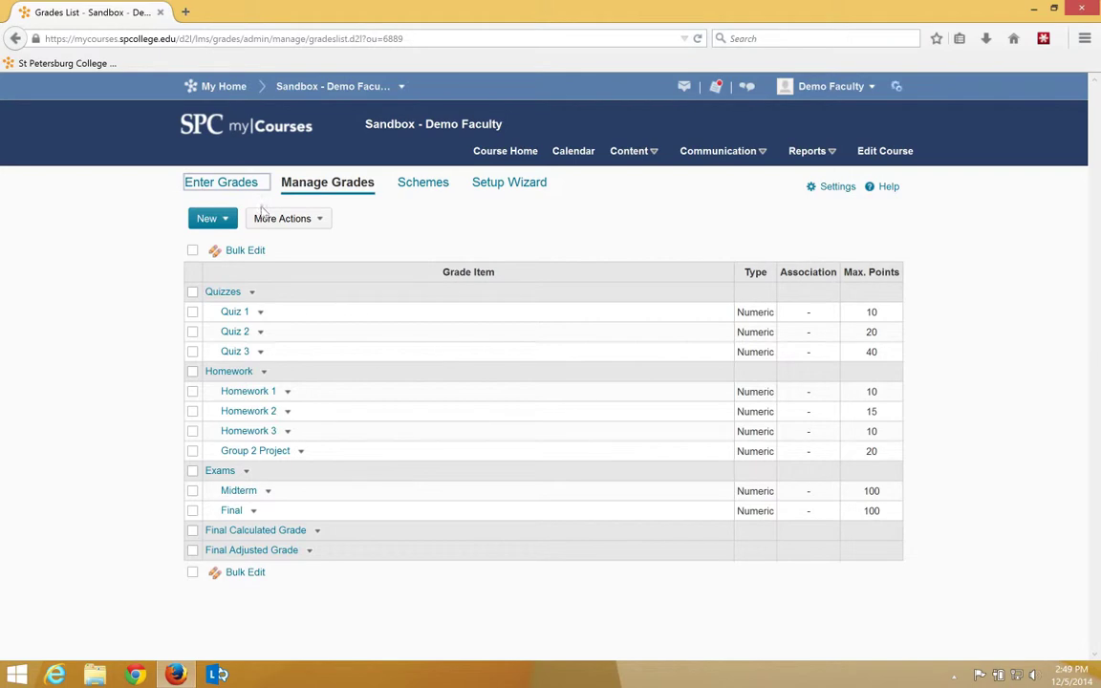
left_click(218, 180)
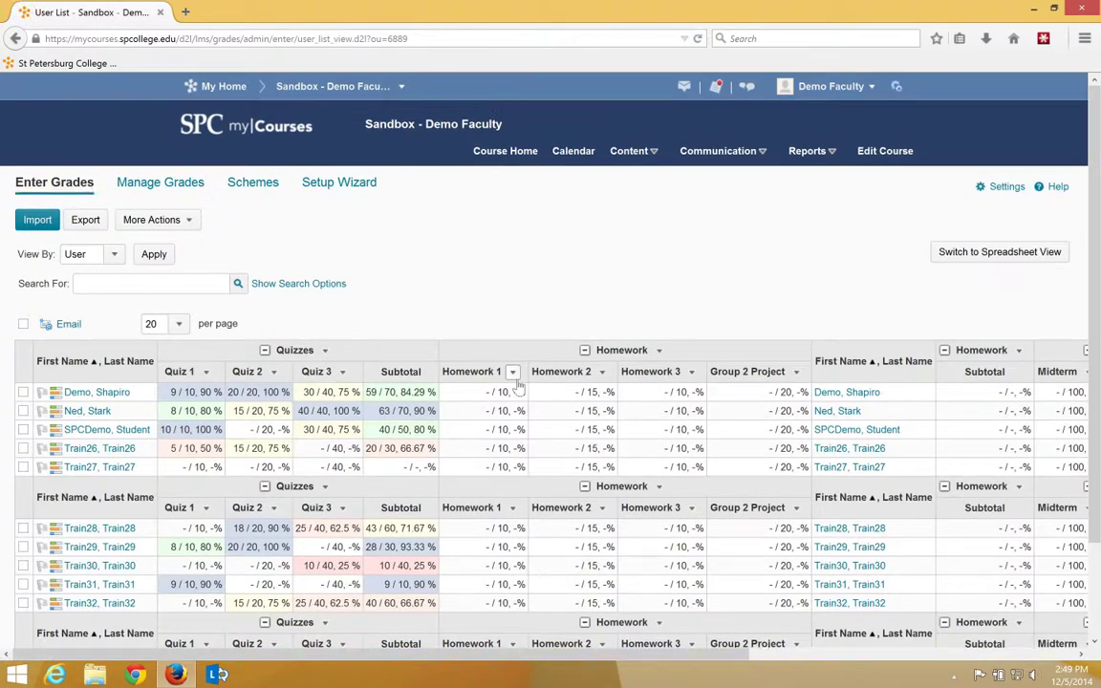
left_click_drag(538, 652, 941, 669)
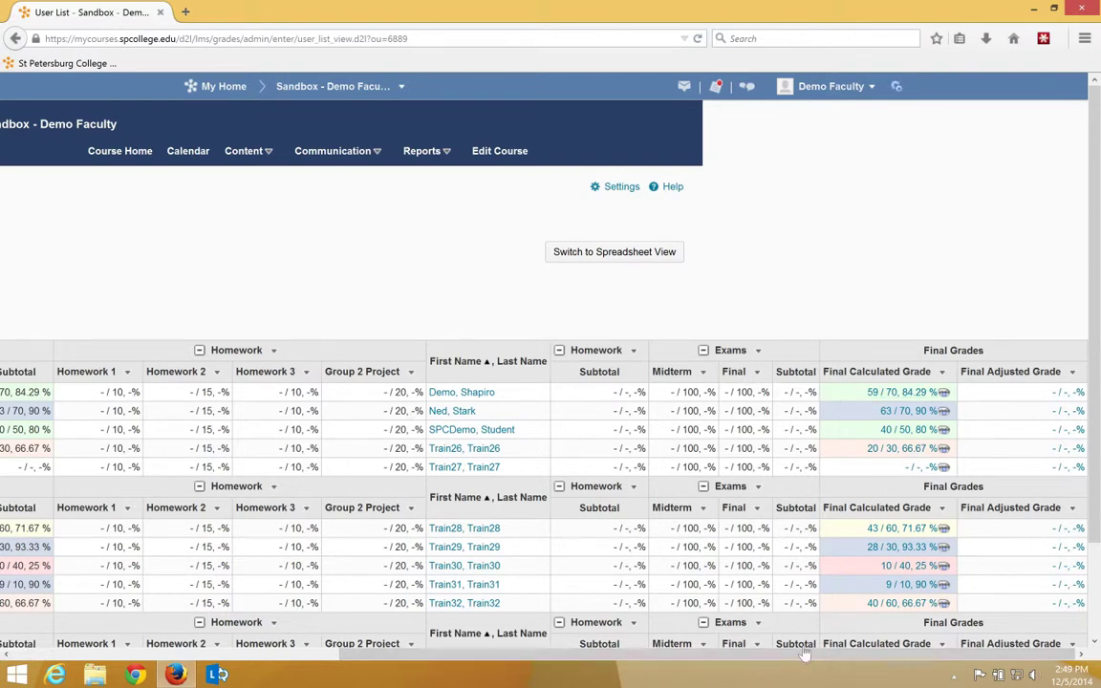
left_click_drag(599, 643, 134, 621)
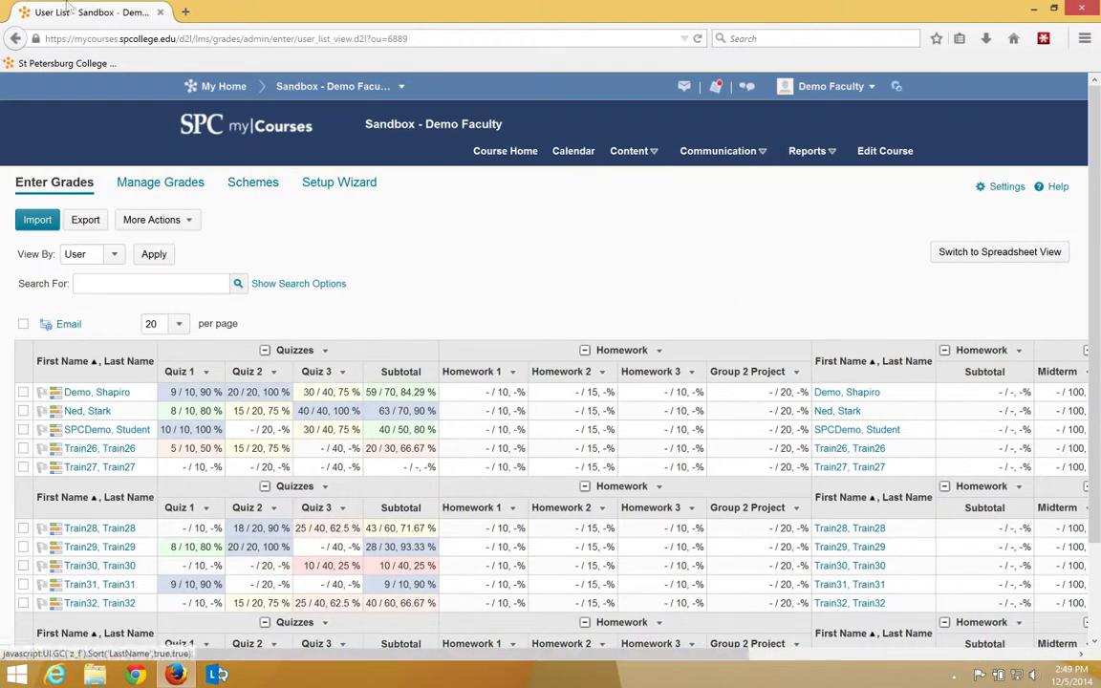
Step: Enable 'Repeat calculated final grade at the start of the user list' and save
left_click(1003, 188)
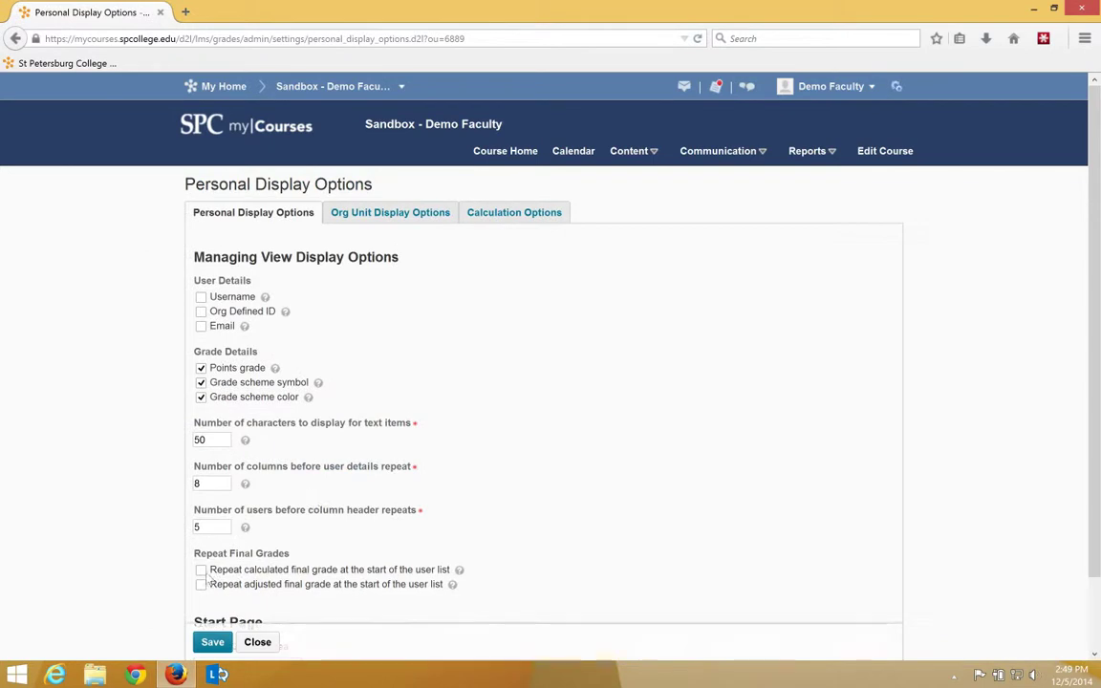
left_click(201, 570)
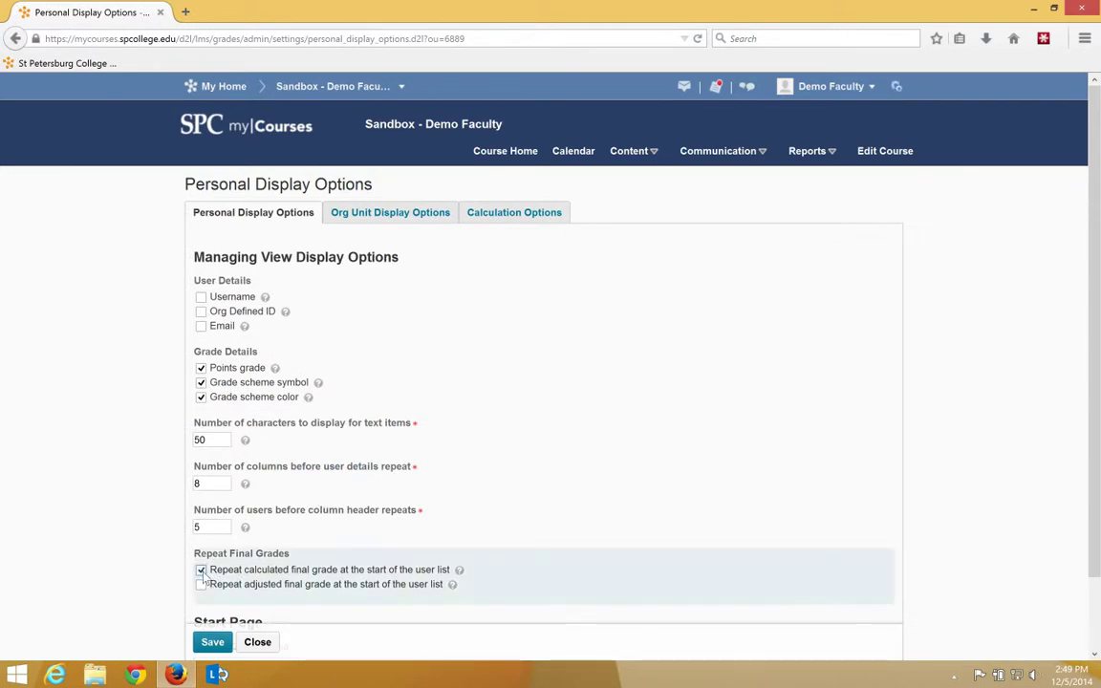
left_click(213, 642)
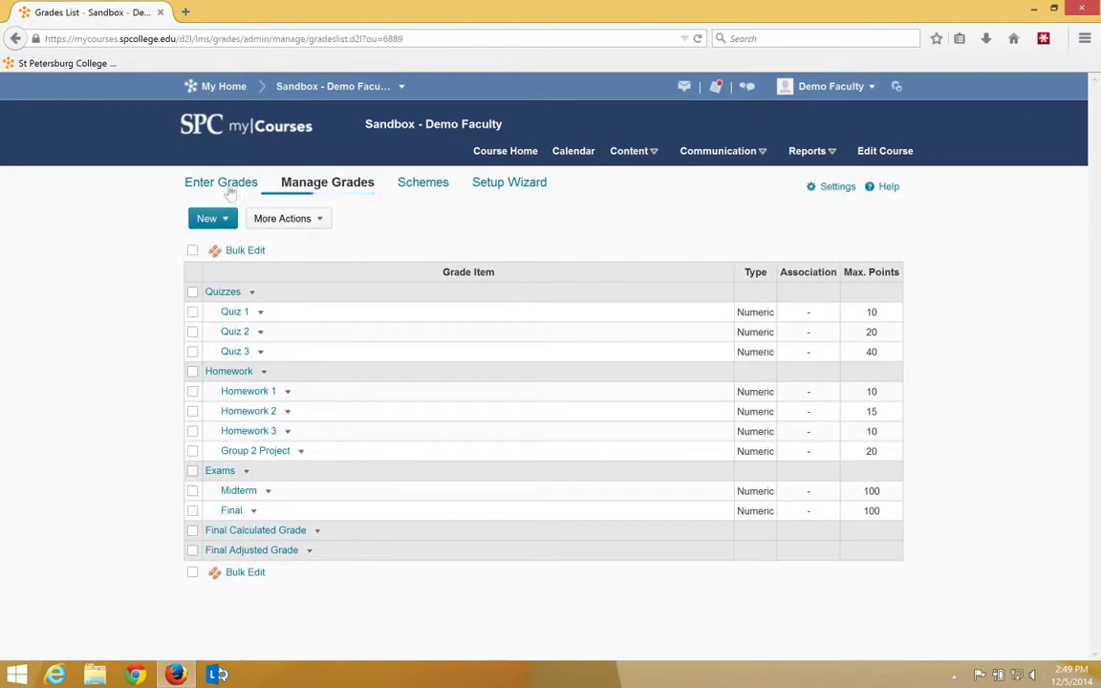
Step: Review Enter Grades, with Final Calculated Grade such as 59 / 70, 84.29 % beside student names
left_click(230, 188)
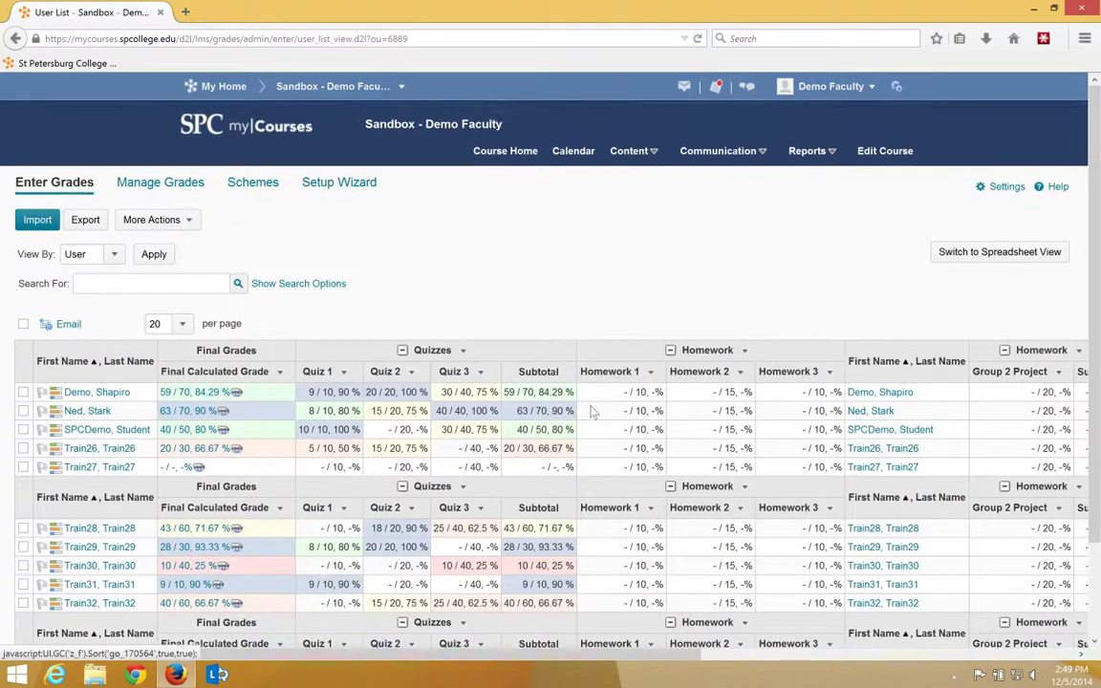
scroll(593, 409, "down", 2)
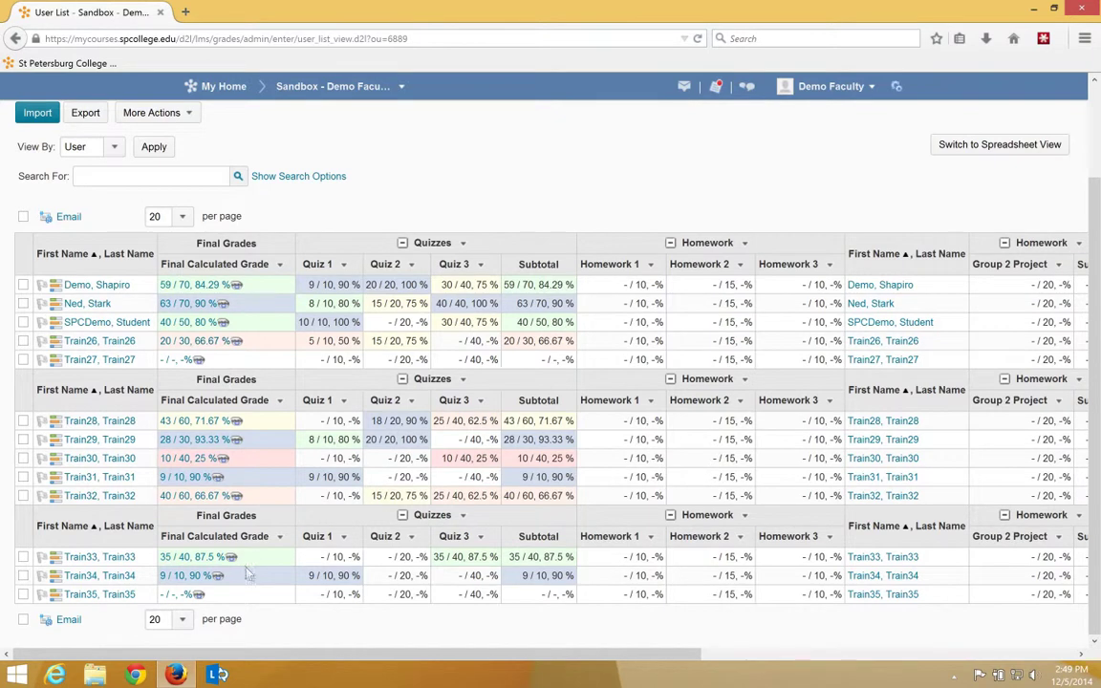
left_click_drag(283, 658, 680, 671)
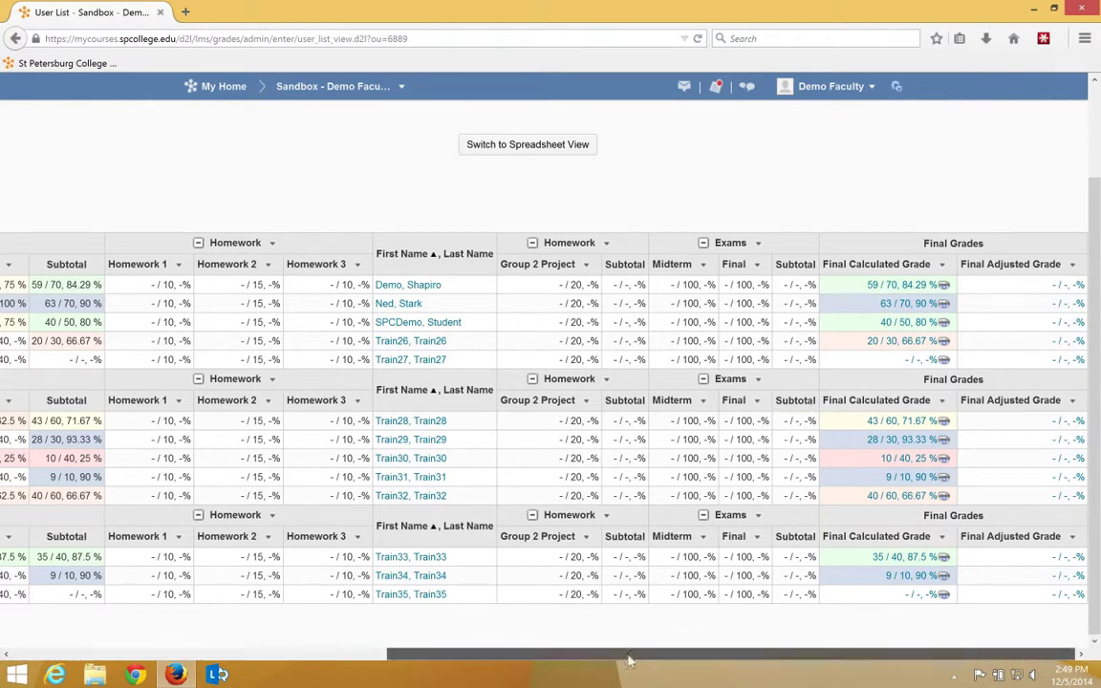
left_click_drag(628, 658, 162, 631)
scroll(590, 418, "up", 2)
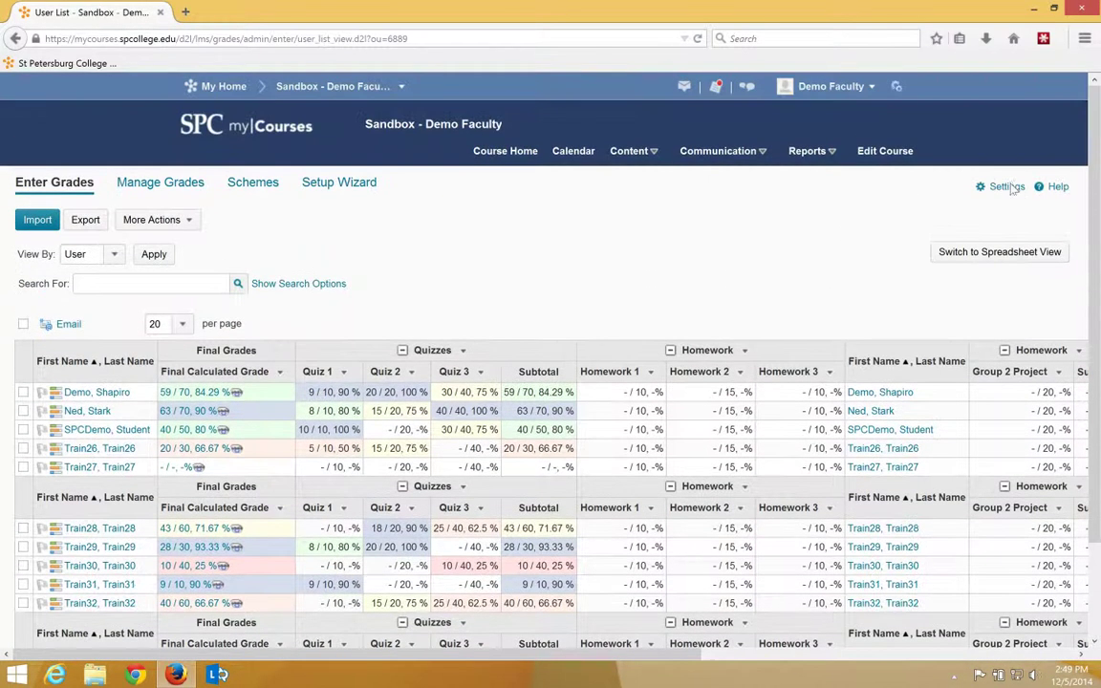
Step: Check the Start Page Default Grades Area options, leaving it set to Manage Grades
left_click(1008, 189)
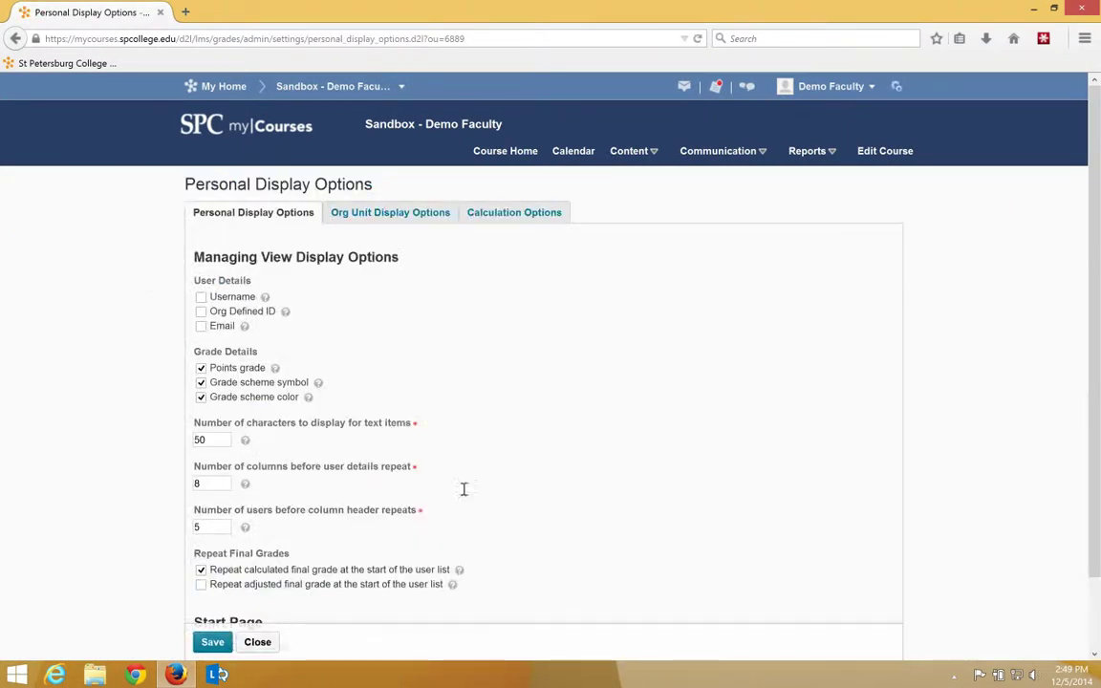
scroll(682, 497, "down", 2)
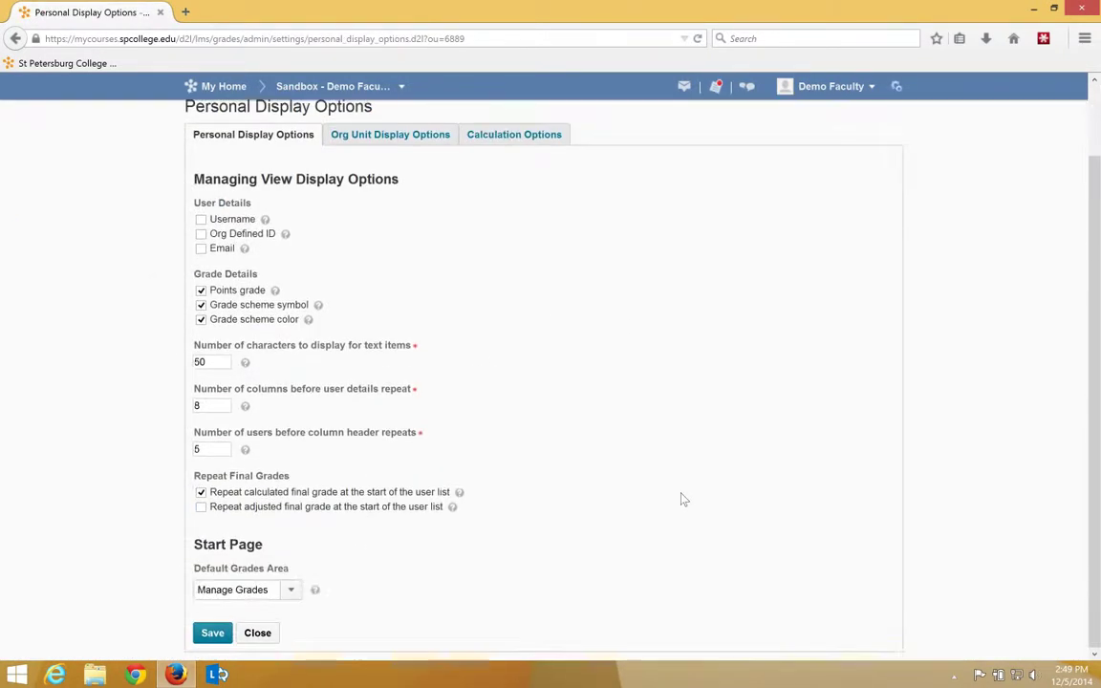
left_click(290, 592)
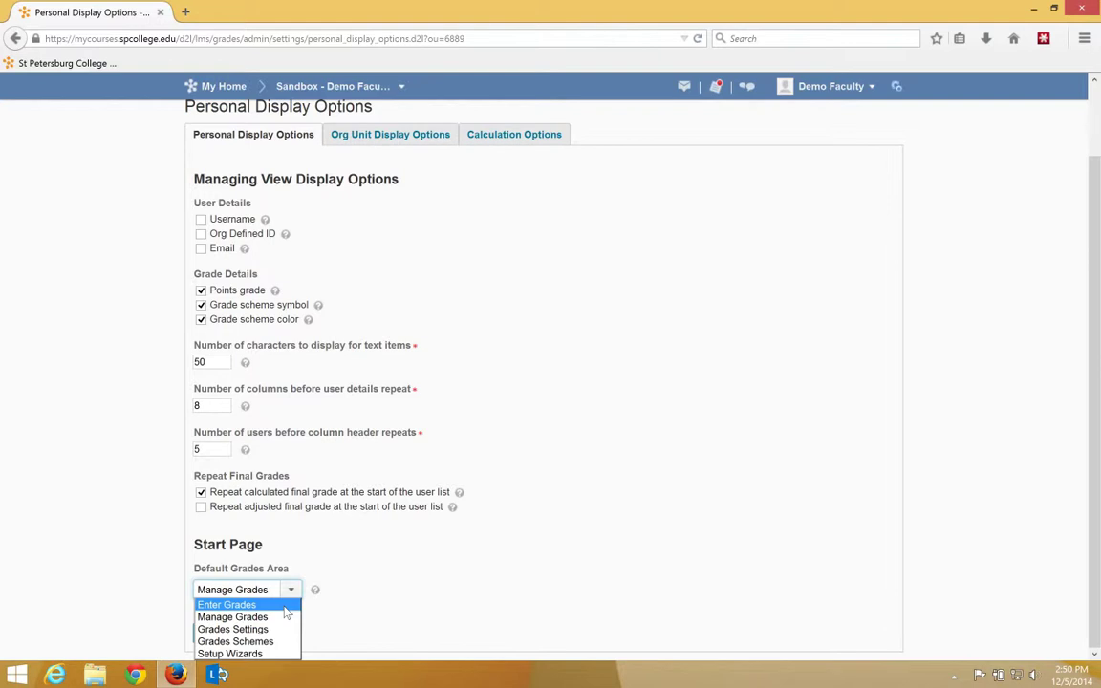
left_click(482, 601)
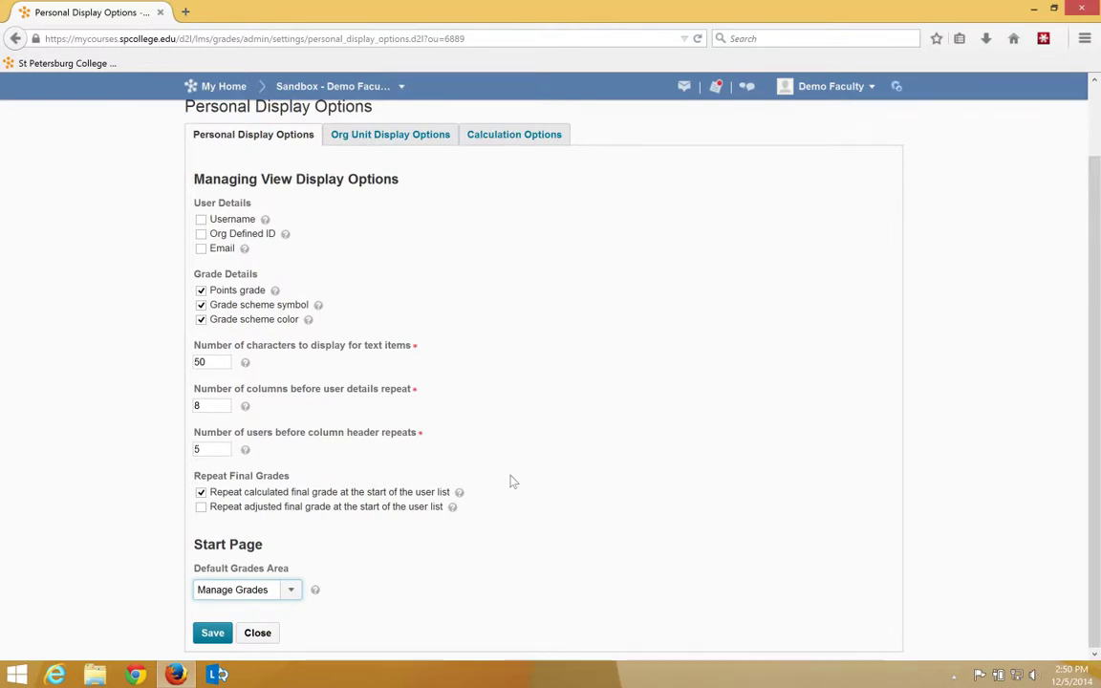
scroll(512, 481, "up", 2)
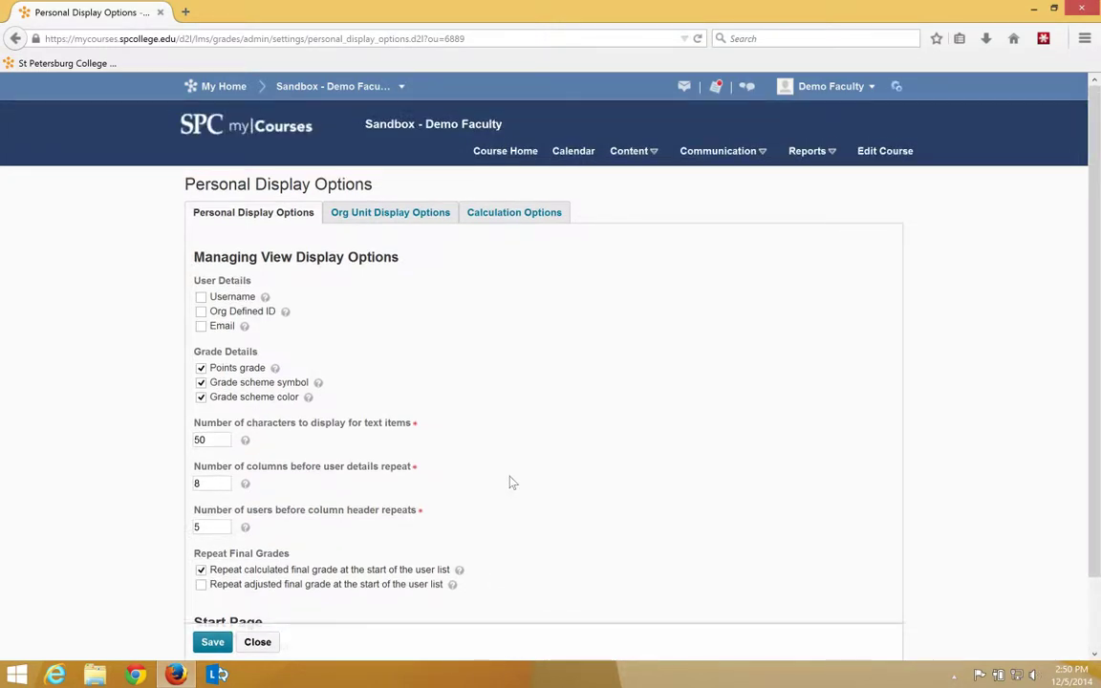